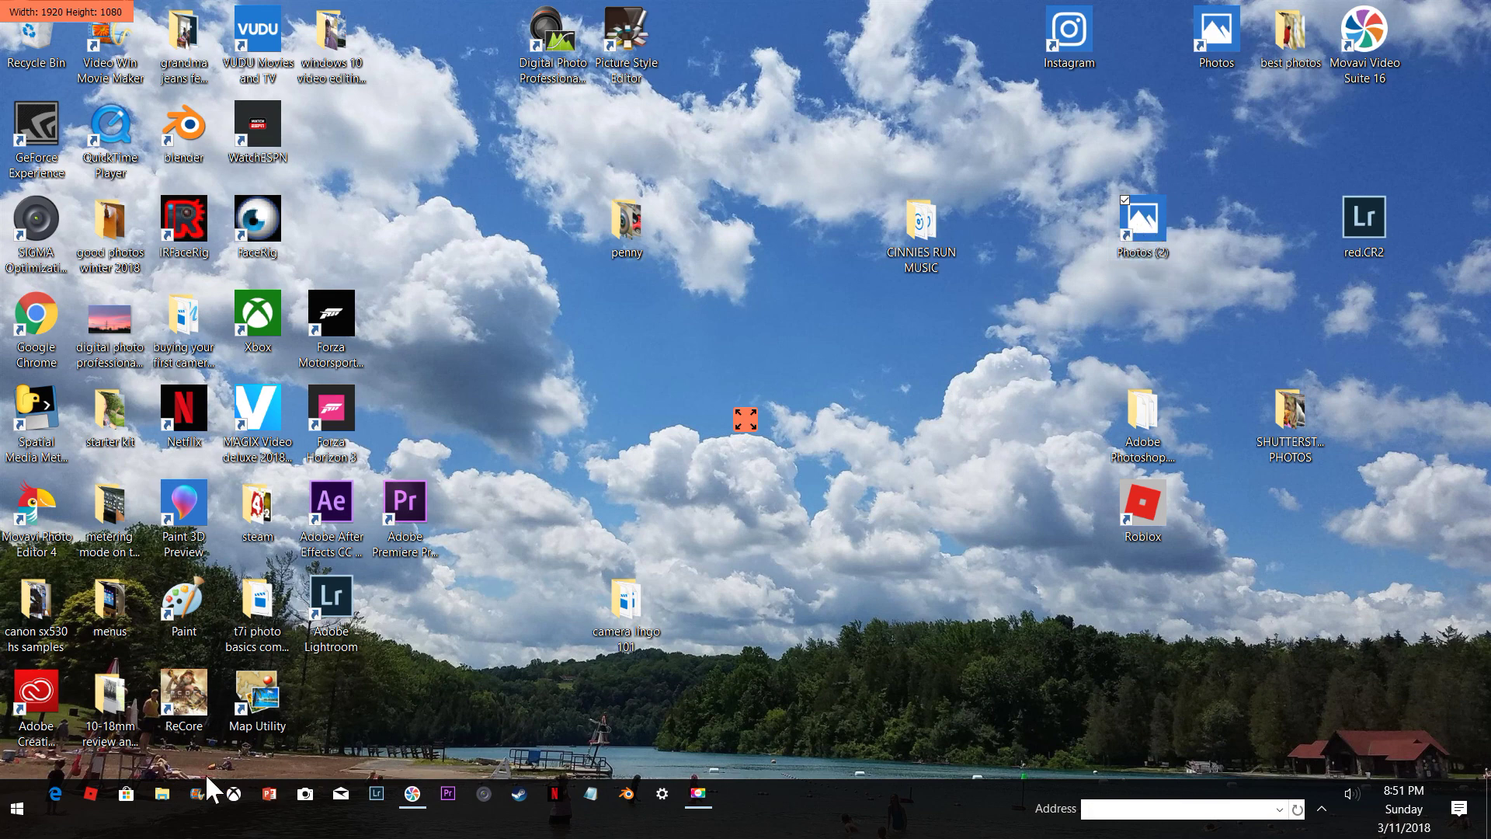
- Launch Microsoft Photos from the Start menu to show the photo Collection
{"action": "left_click", "coordinate": [16, 812]}
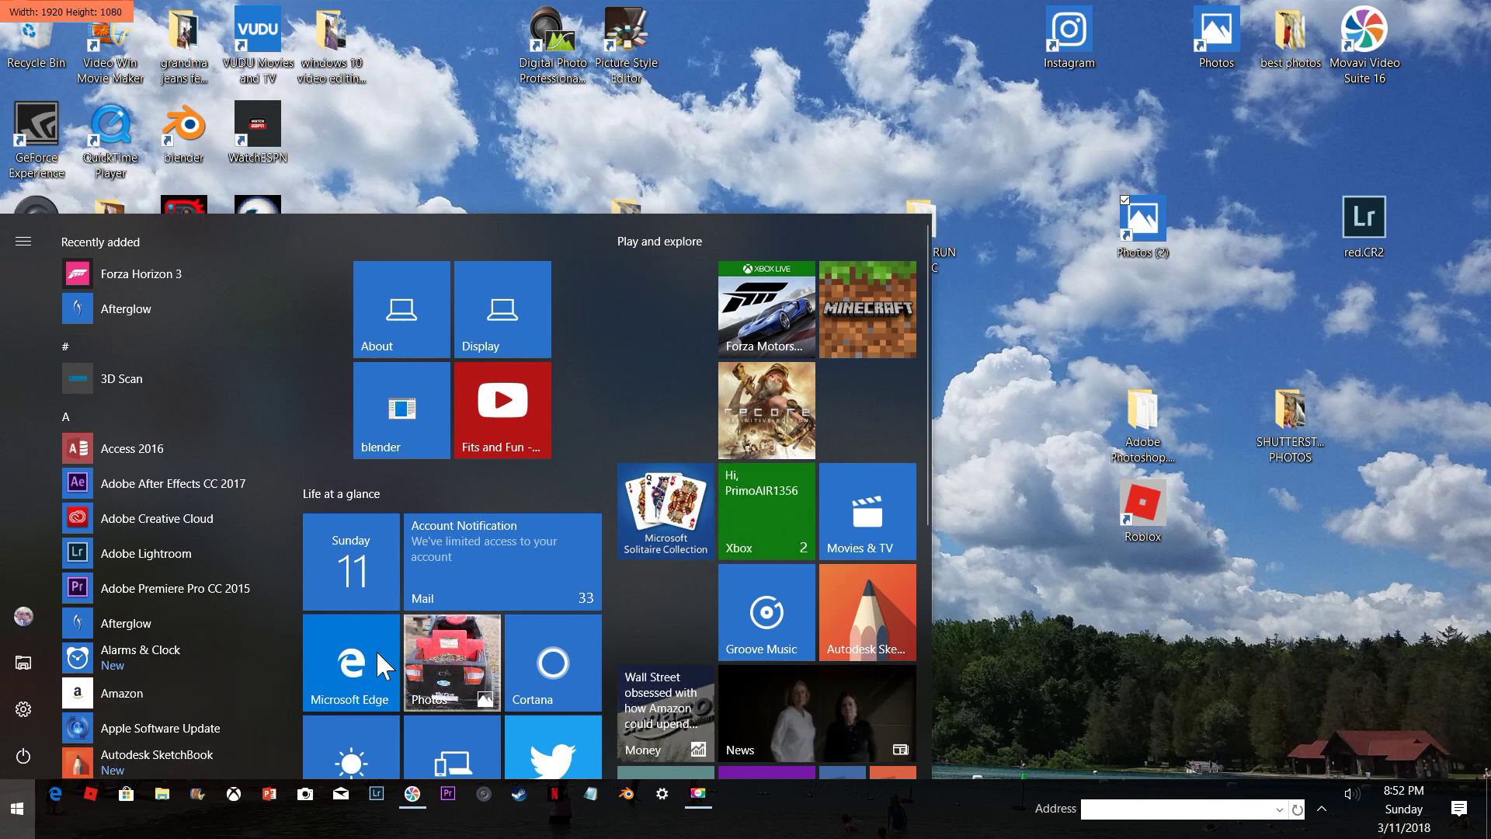
{"action": "left_click", "coordinate": [463, 649]}
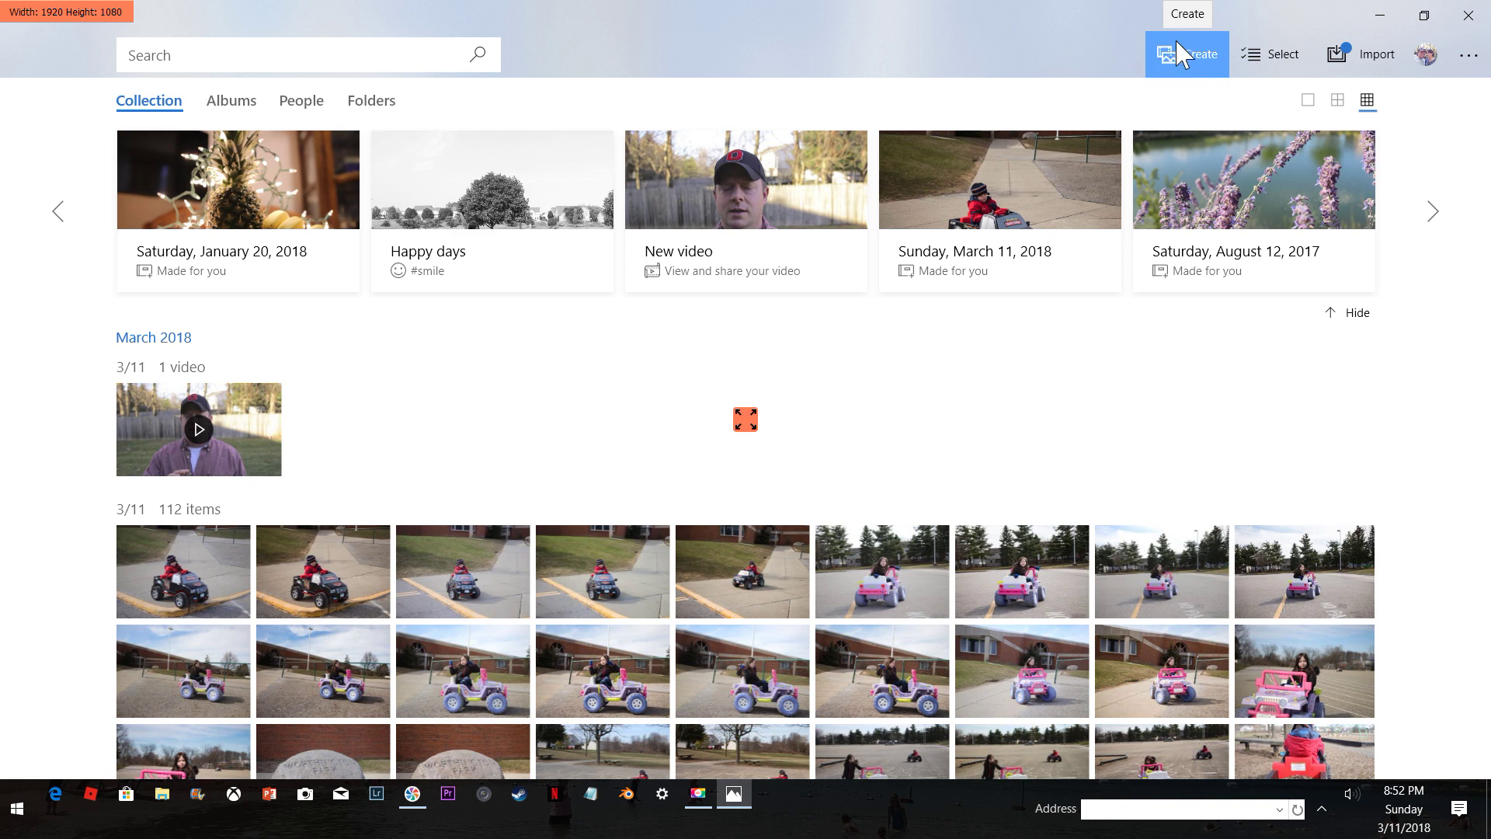
- Start an automatic video with music from 11 selected ride-on car photos
{"action": "left_click", "coordinate": [1187, 61]}
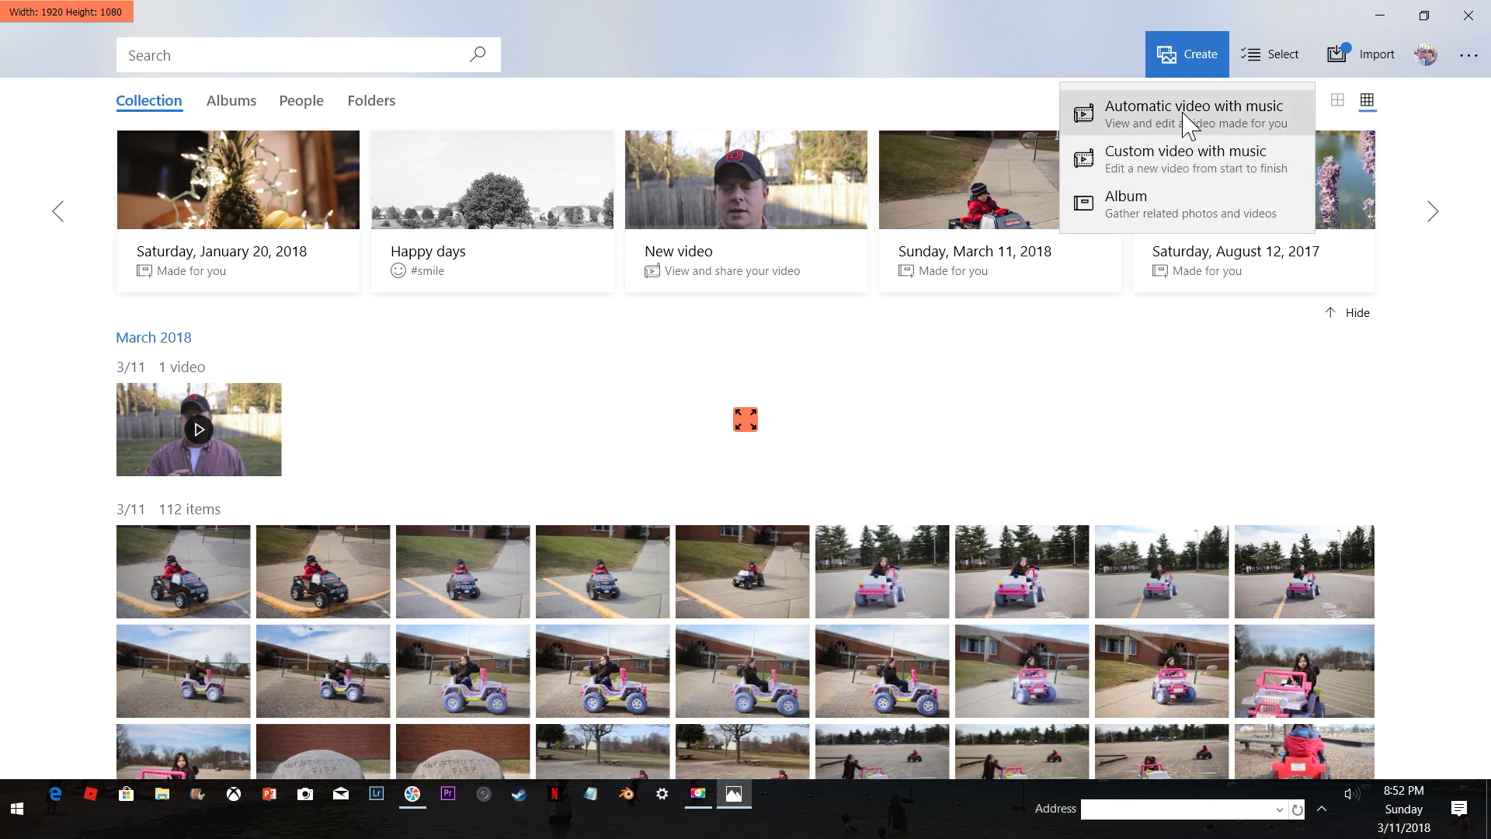
{"action": "left_click", "coordinate": [1159, 123]}
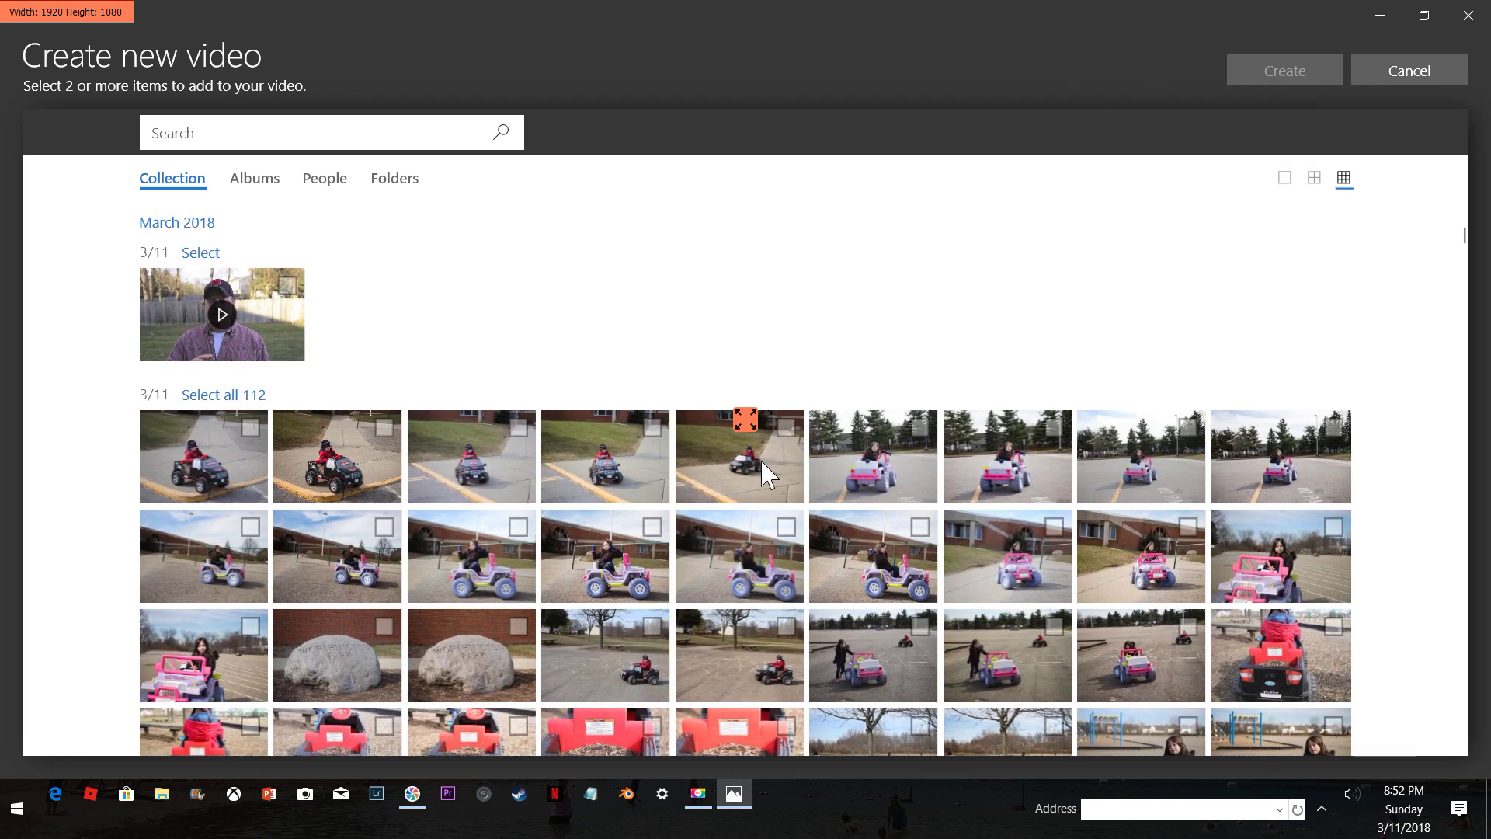
{"action": "left_click", "coordinate": [651, 429]}
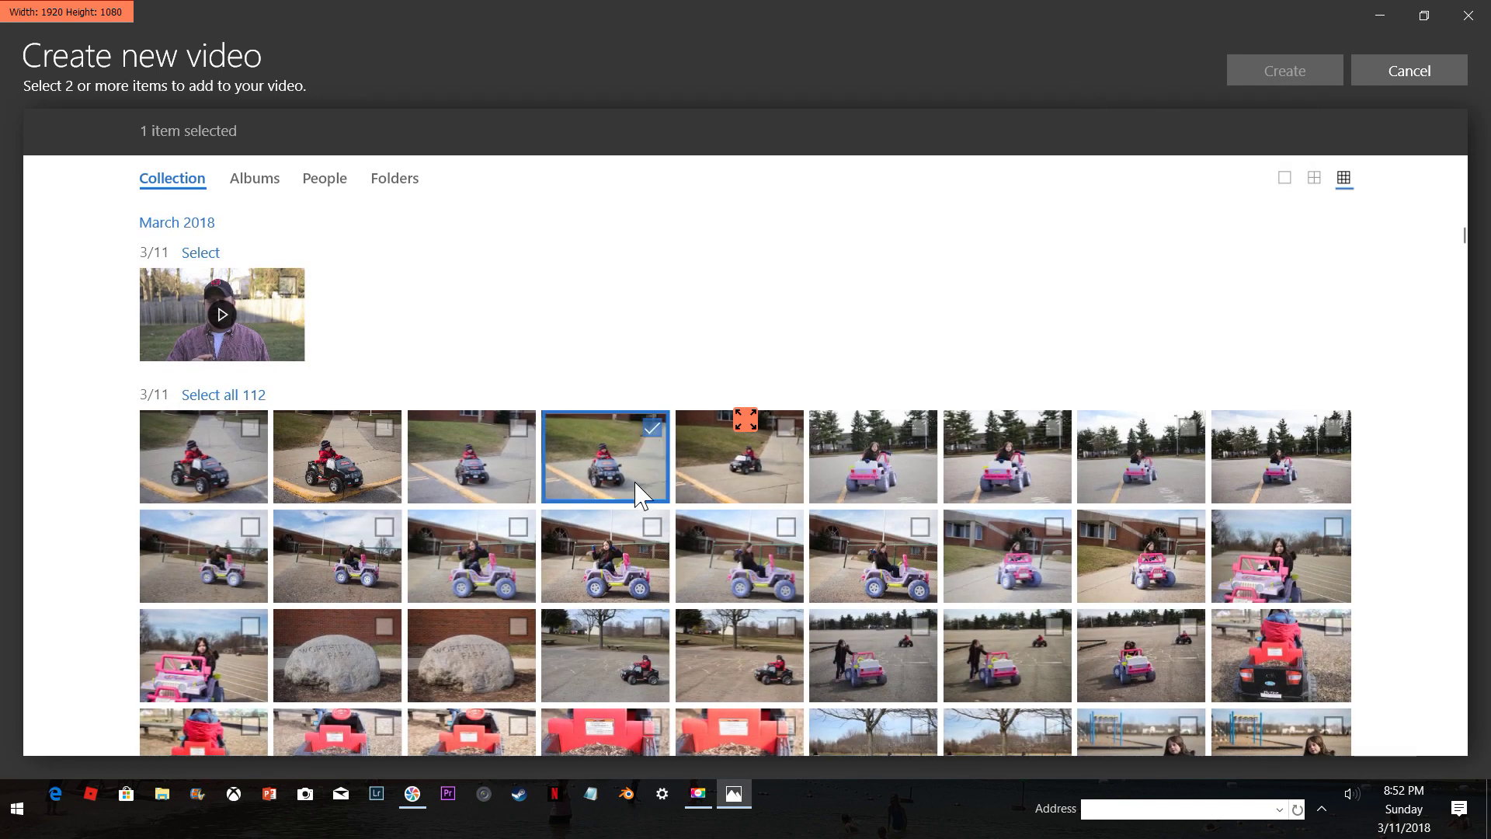
{"action": "left_click", "coordinate": [649, 525]}
{"action": "left_click", "coordinate": [920, 626]}
{"action": "scroll", "coordinate": [924, 633], "scroll_direction": "down", "scroll_amount": 4}
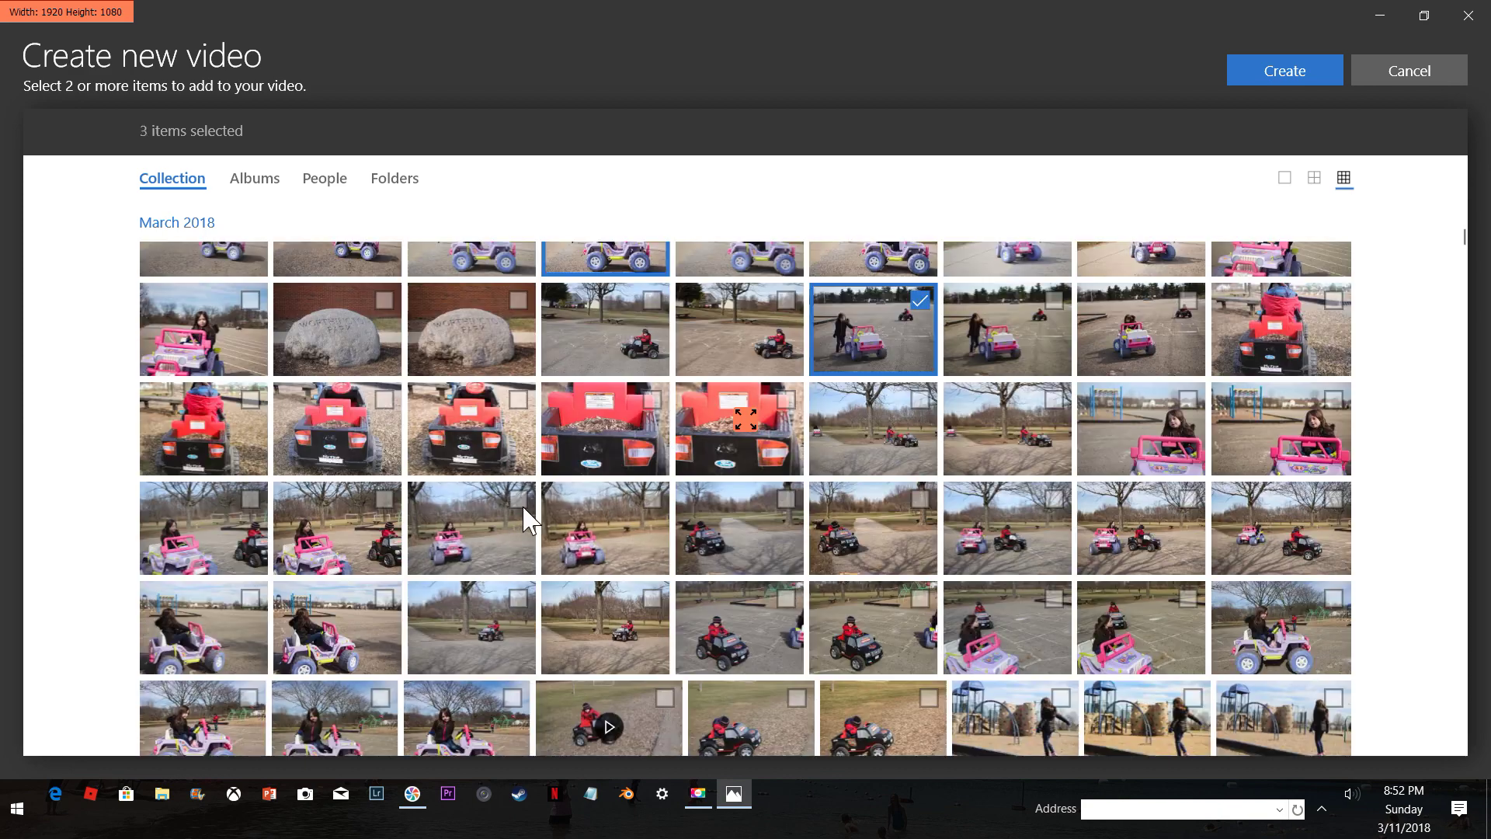
{"action": "left_click", "coordinate": [525, 505]}
{"action": "left_click", "coordinate": [848, 664], "text": "shift"}
{"action": "scroll", "coordinate": [450, 318], "scroll_direction": "up", "scroll_amount": 4}
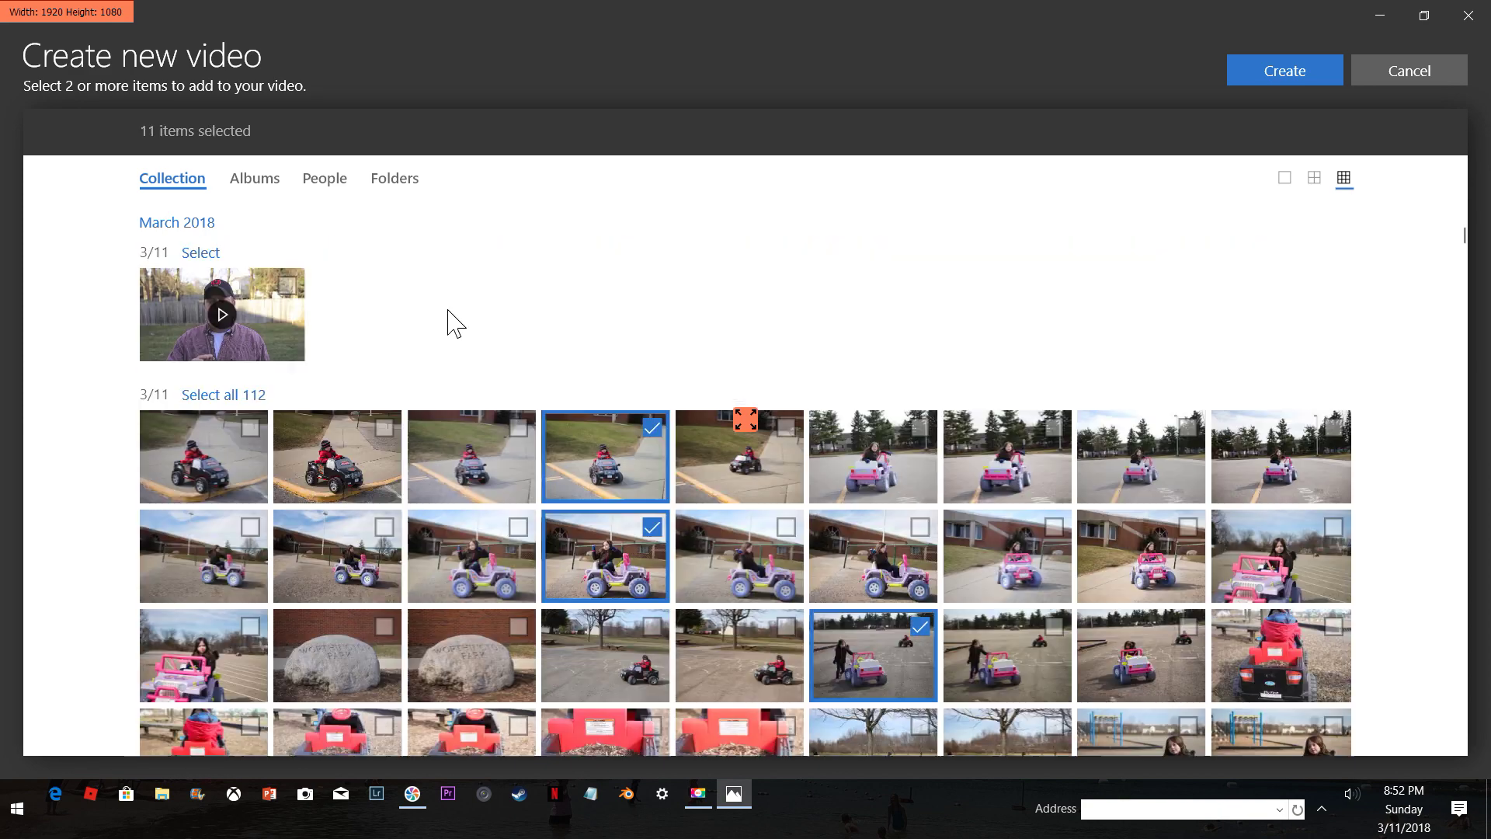
{"action": "left_click", "coordinate": [1284, 71]}
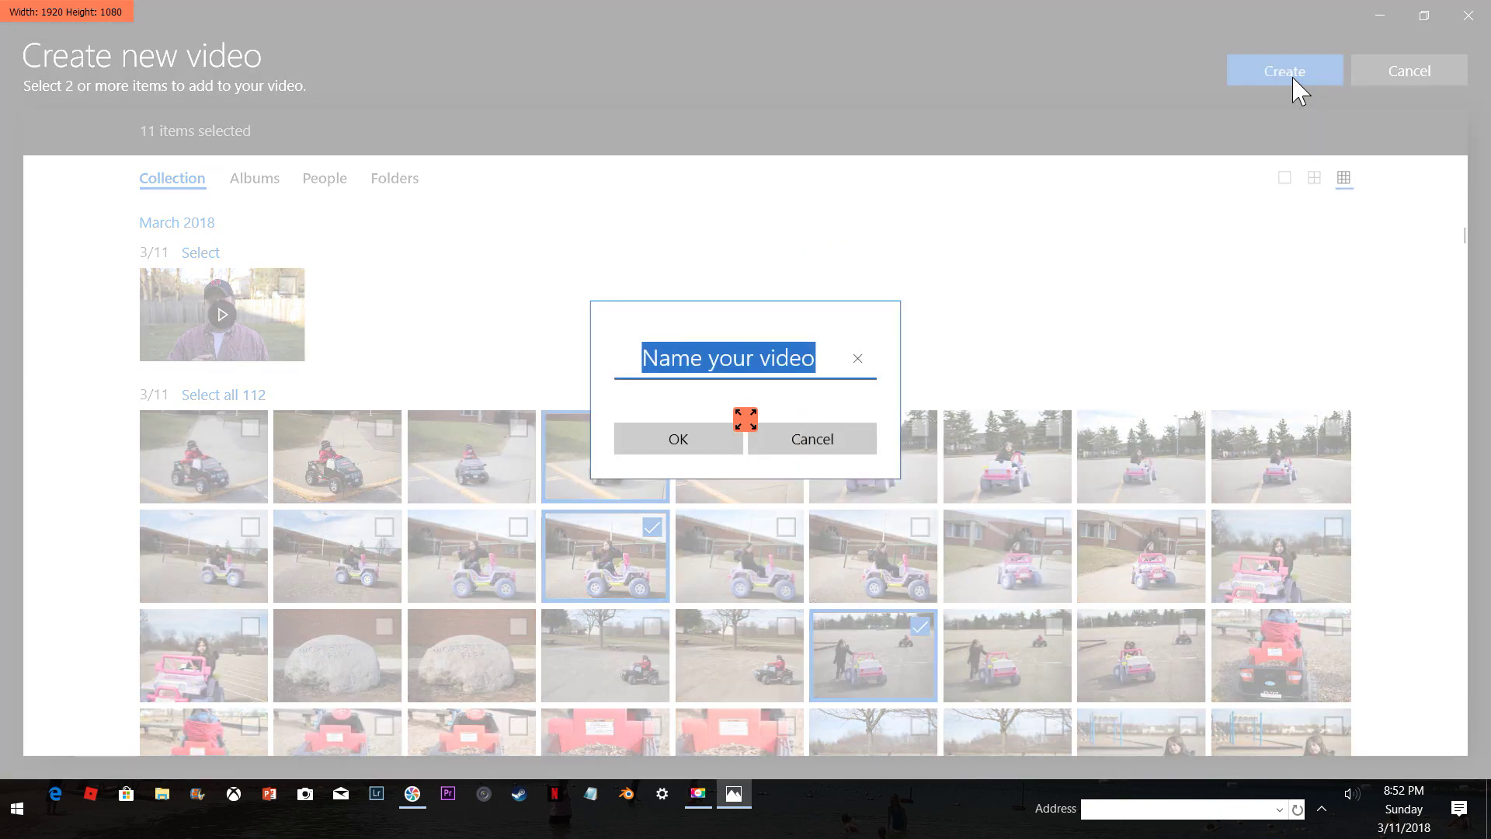
- Name the automatic video 'xyz' and confirm it
{"action": "type", "text": "X"}
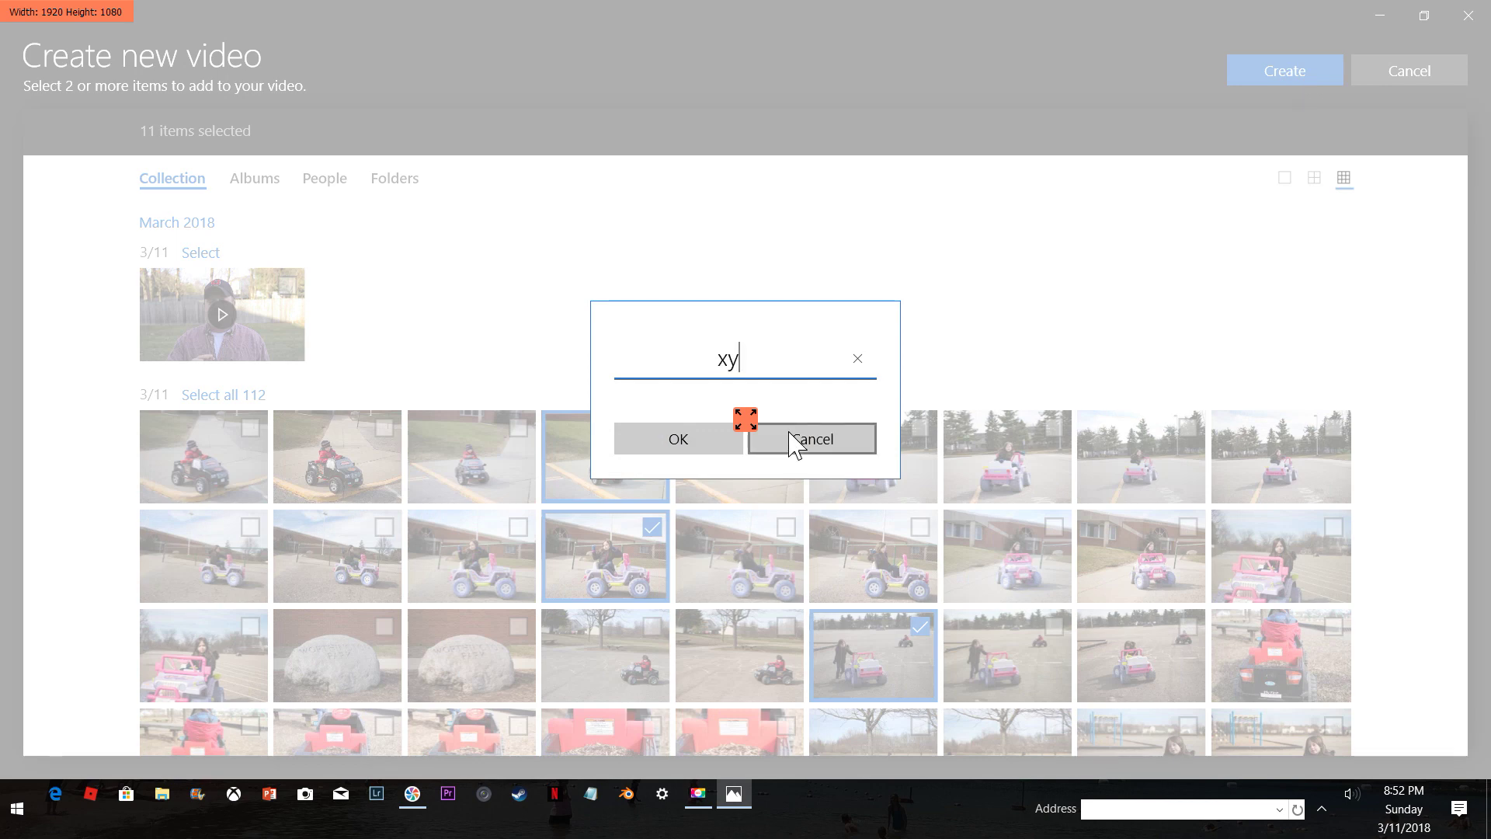
{"action": "left_click", "coordinate": [661, 441]}
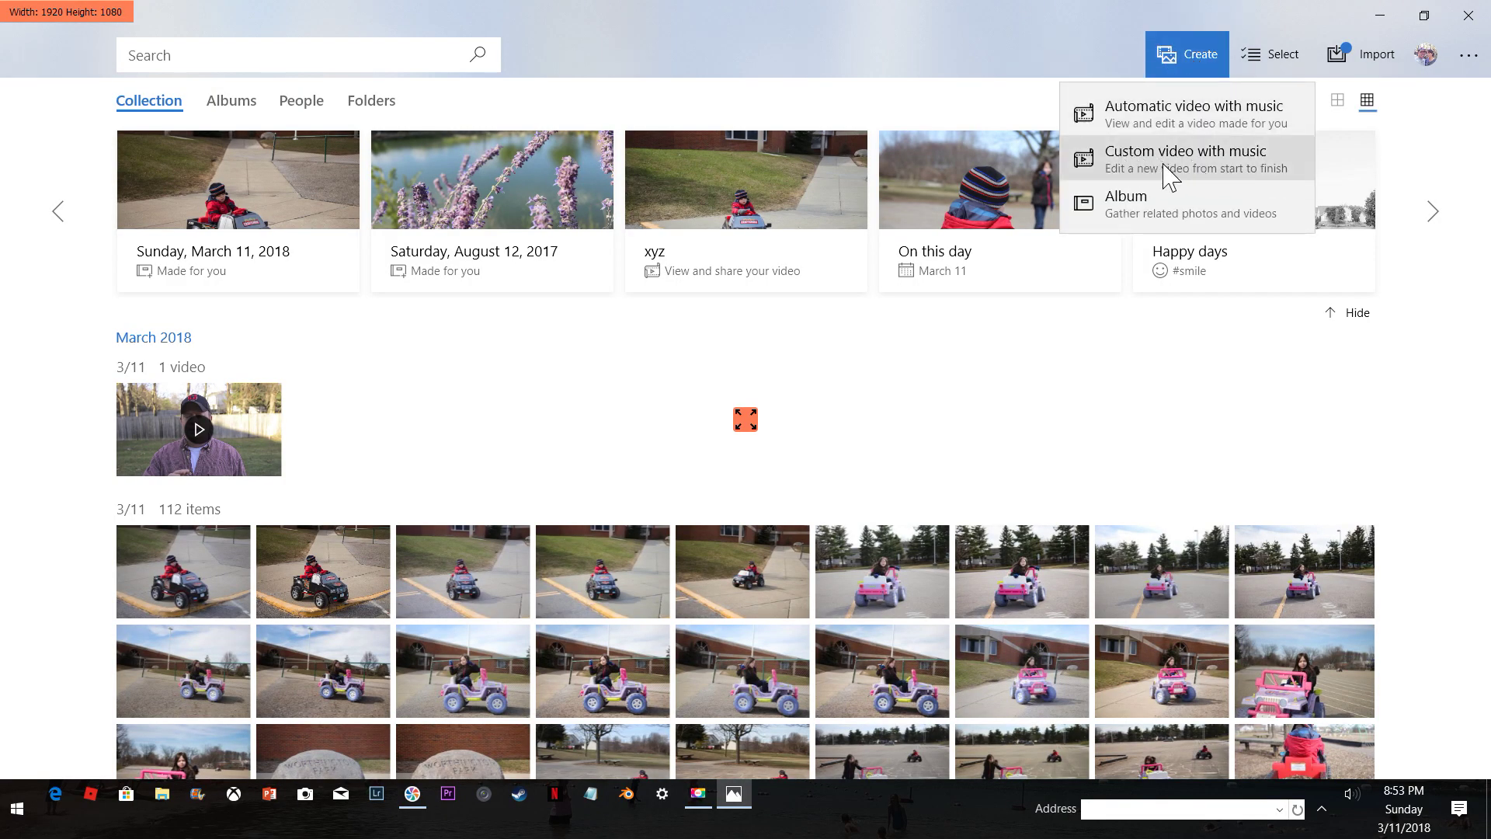
{"action": "left_click", "coordinate": [1146, 166]}
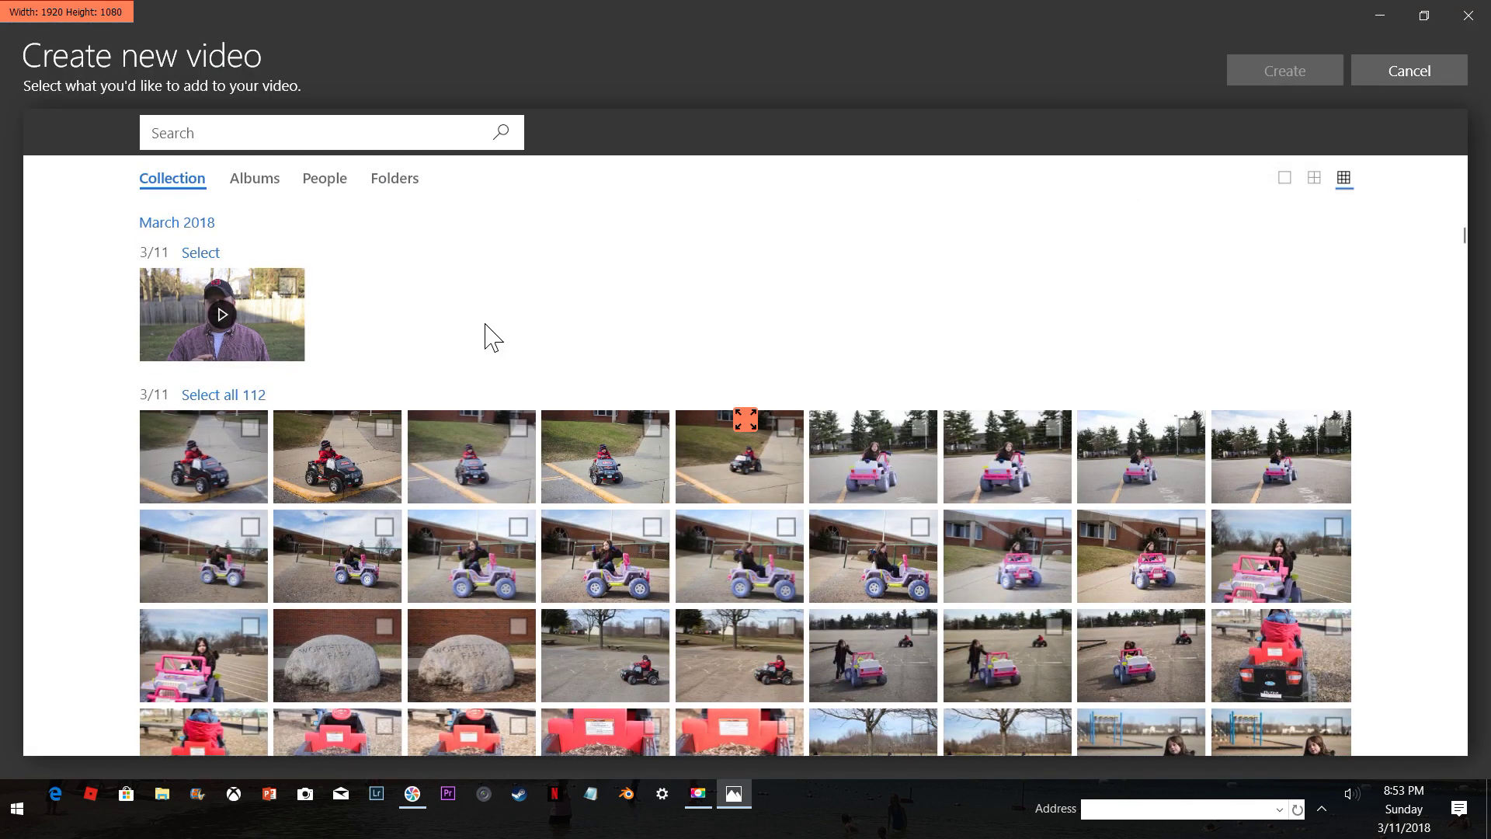
- Create a custom video project from the backyard talking-head clip and place it on the storyboard
{"action": "left_click", "coordinate": [293, 288]}
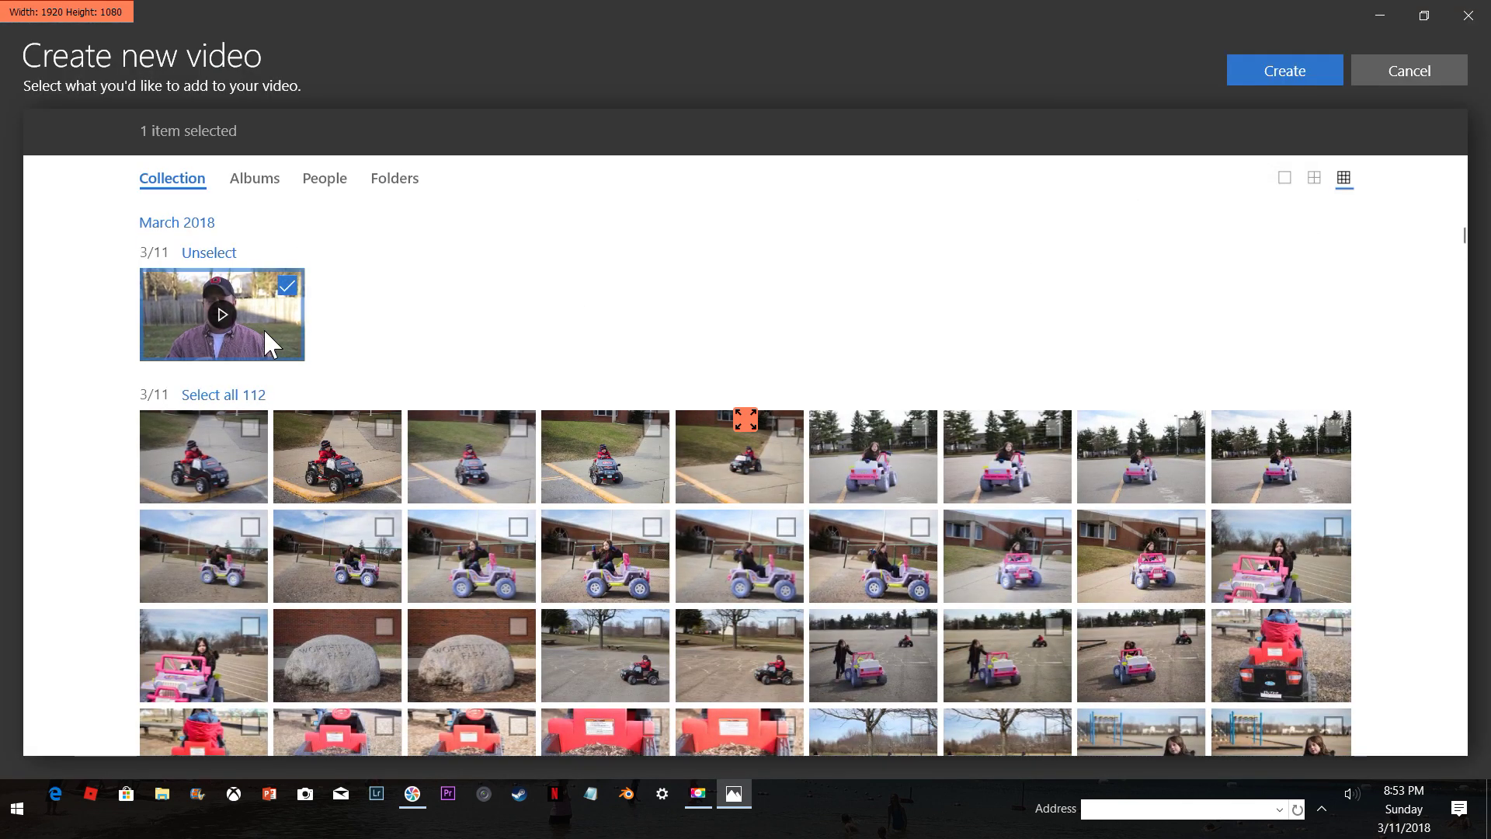
{"action": "left_click", "coordinate": [1282, 65]}
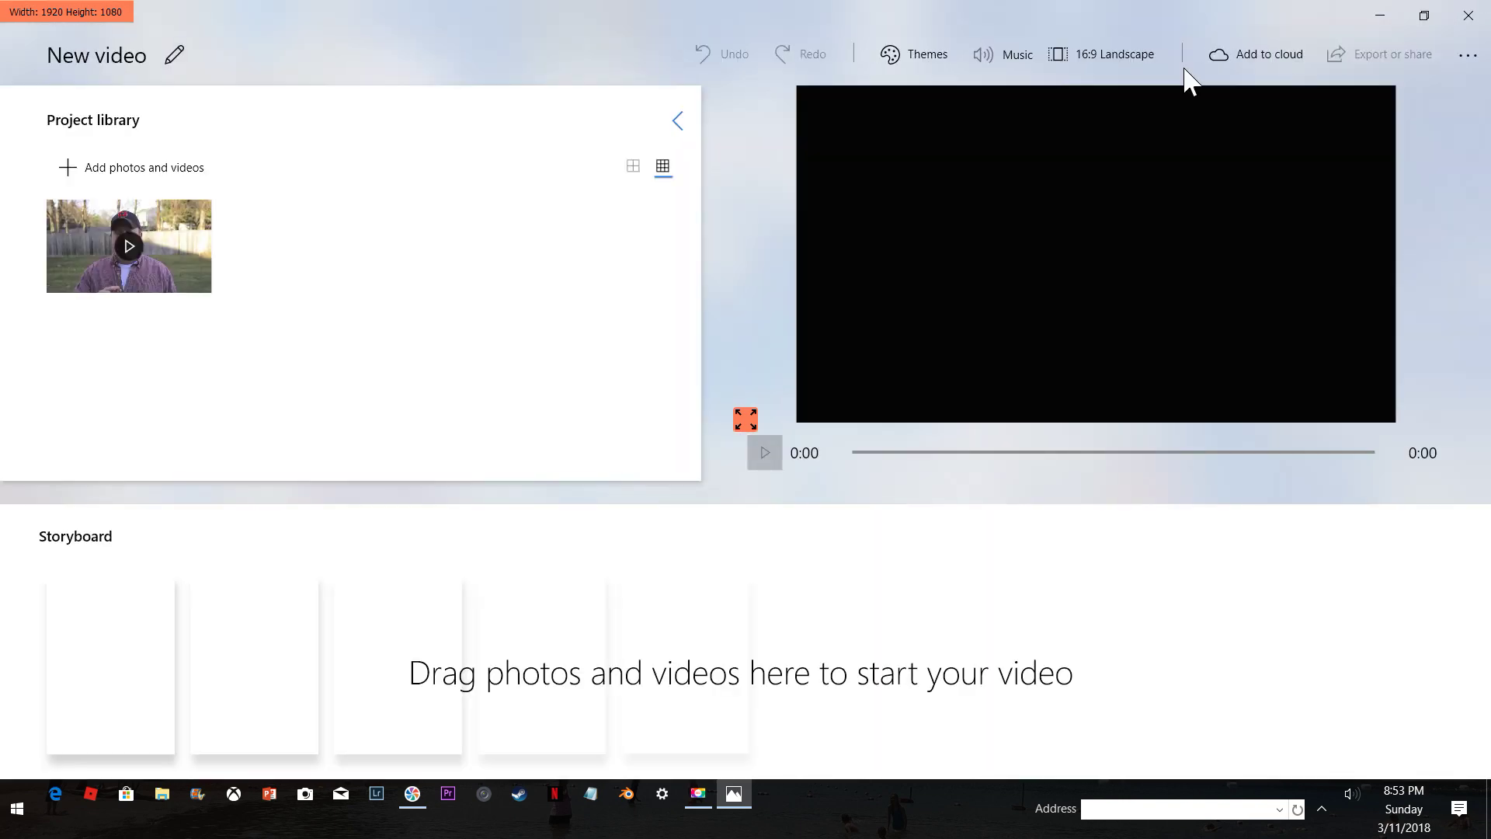
{"action": "left_click_drag", "start_coordinate": [202, 240], "coordinate": [146, 694]}
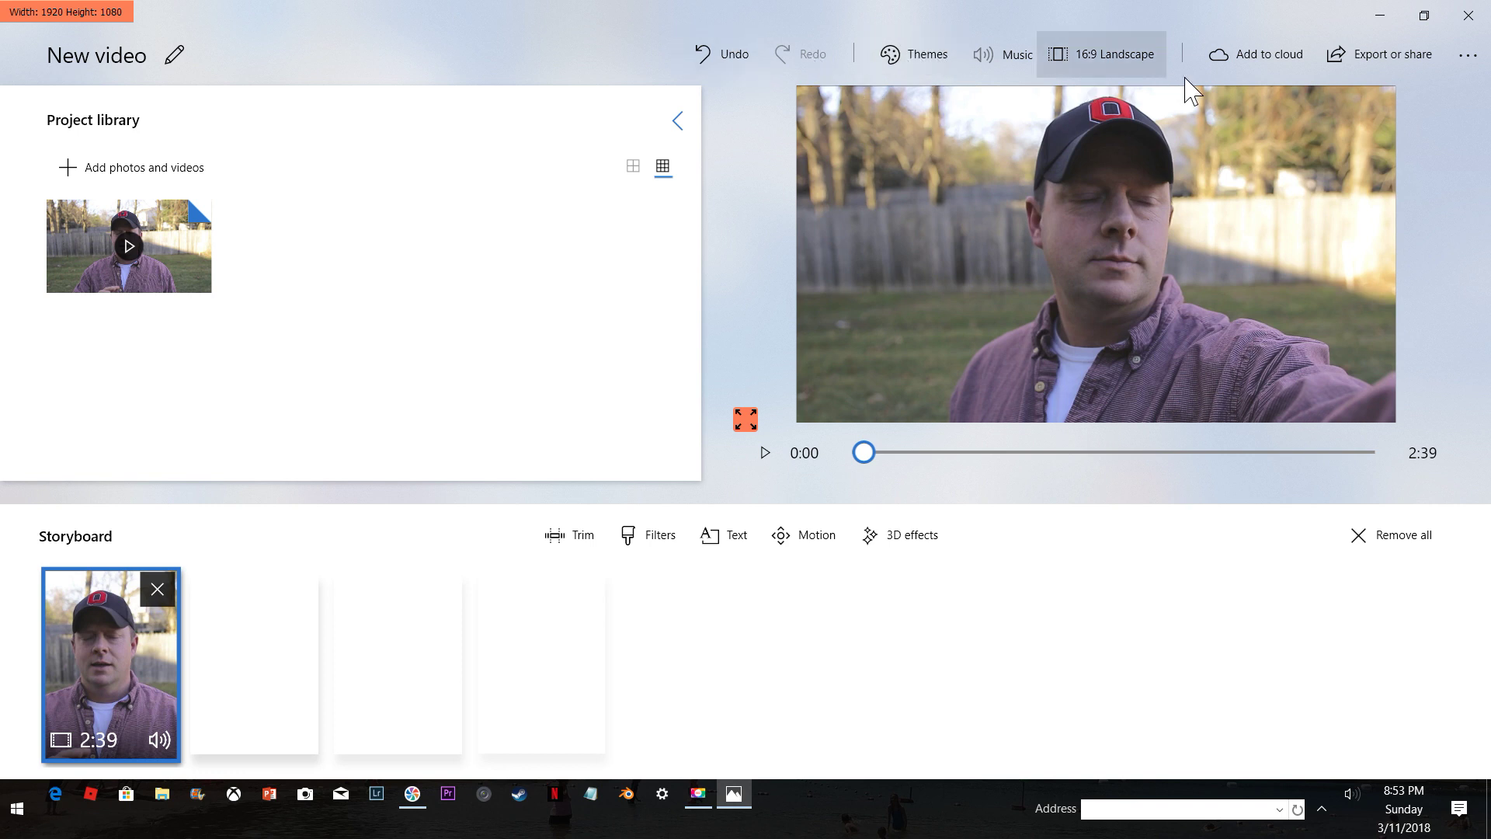
{"action": "left_click", "coordinate": [920, 57]}
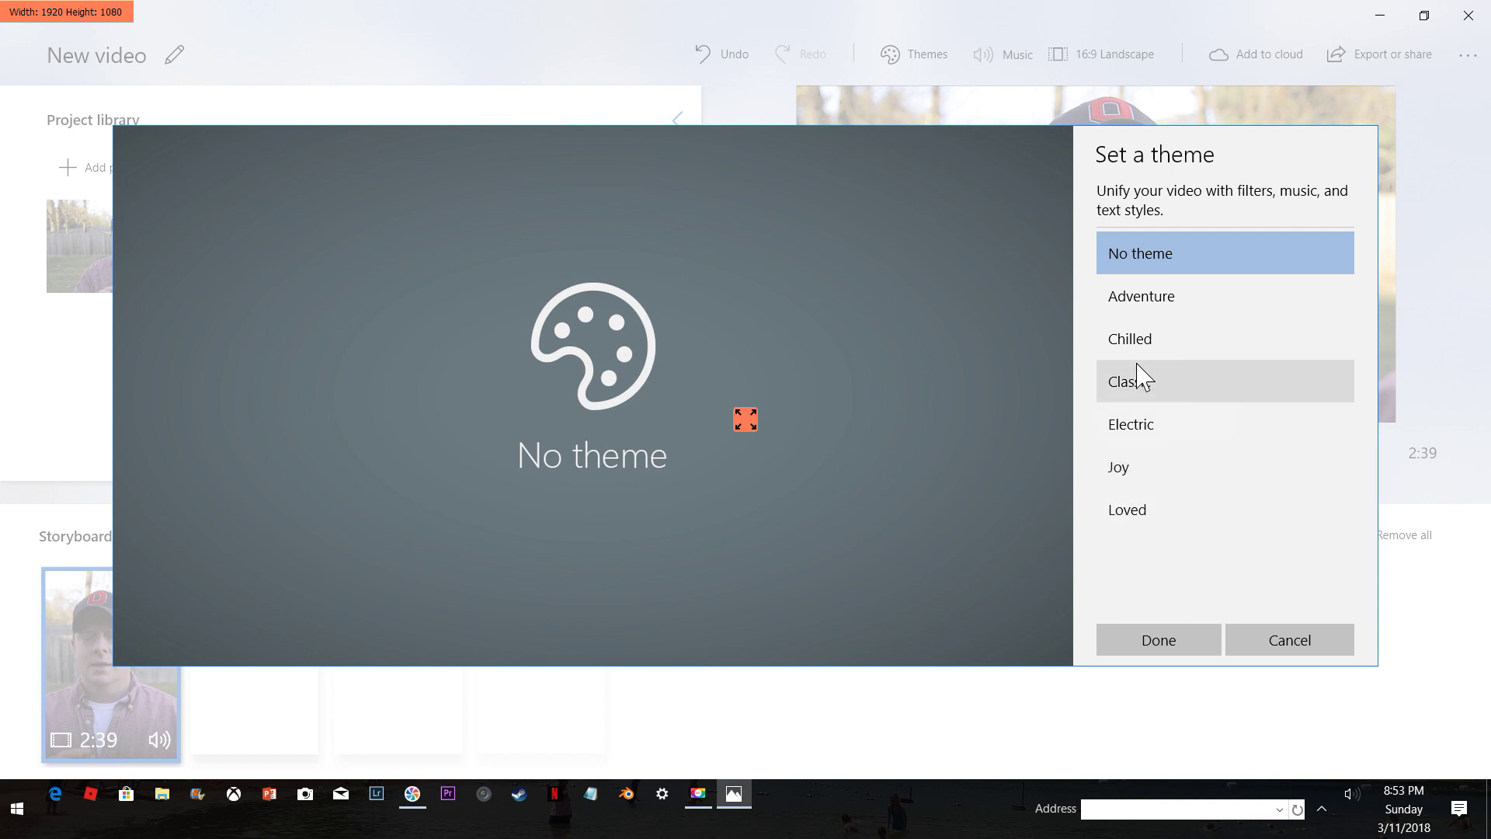
- Preview and apply the Electric theme to the video project
{"action": "left_click", "coordinate": [1131, 433]}
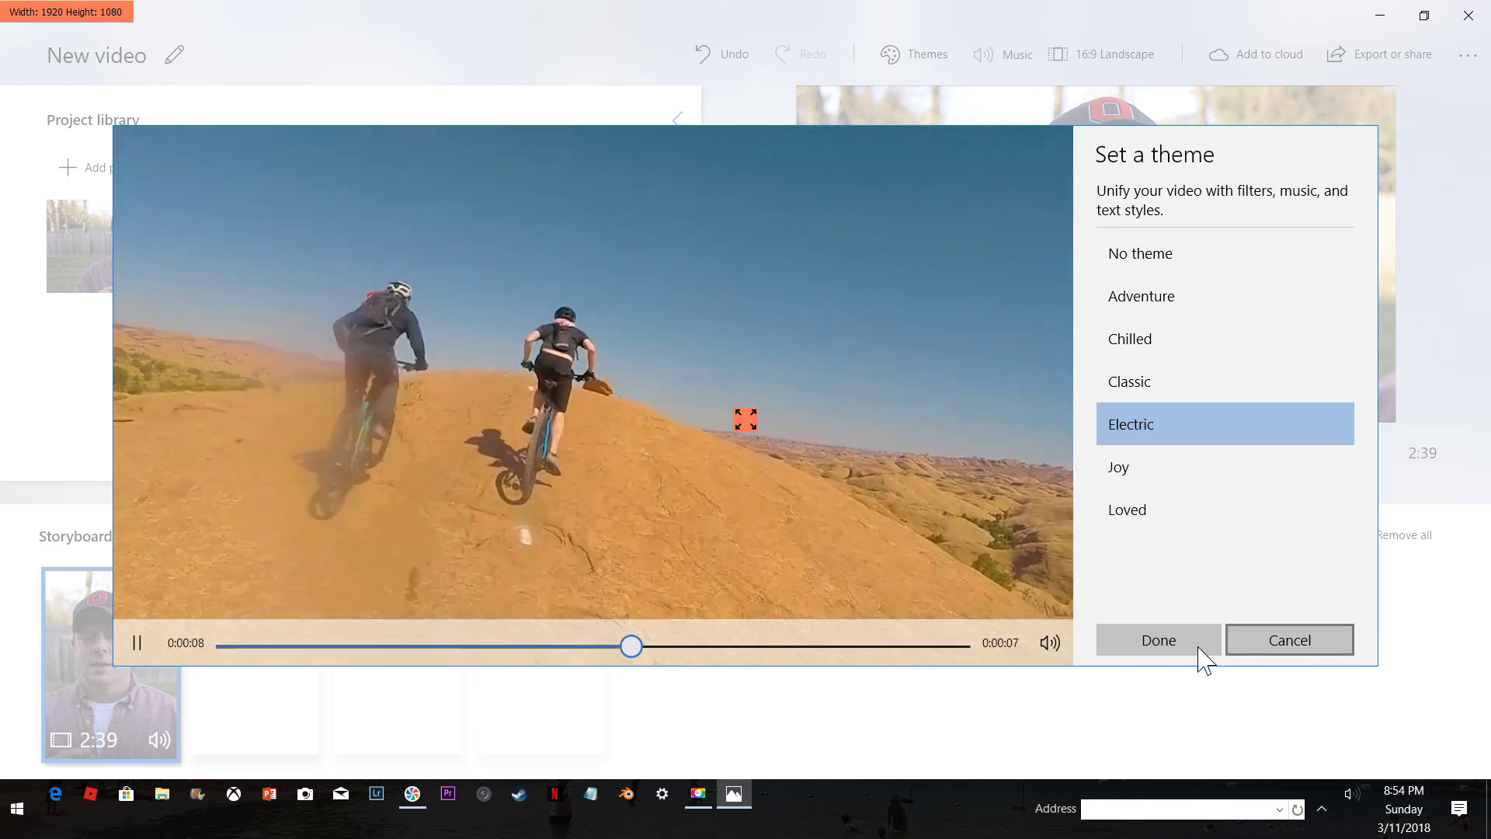
{"action": "left_click", "coordinate": [1184, 649]}
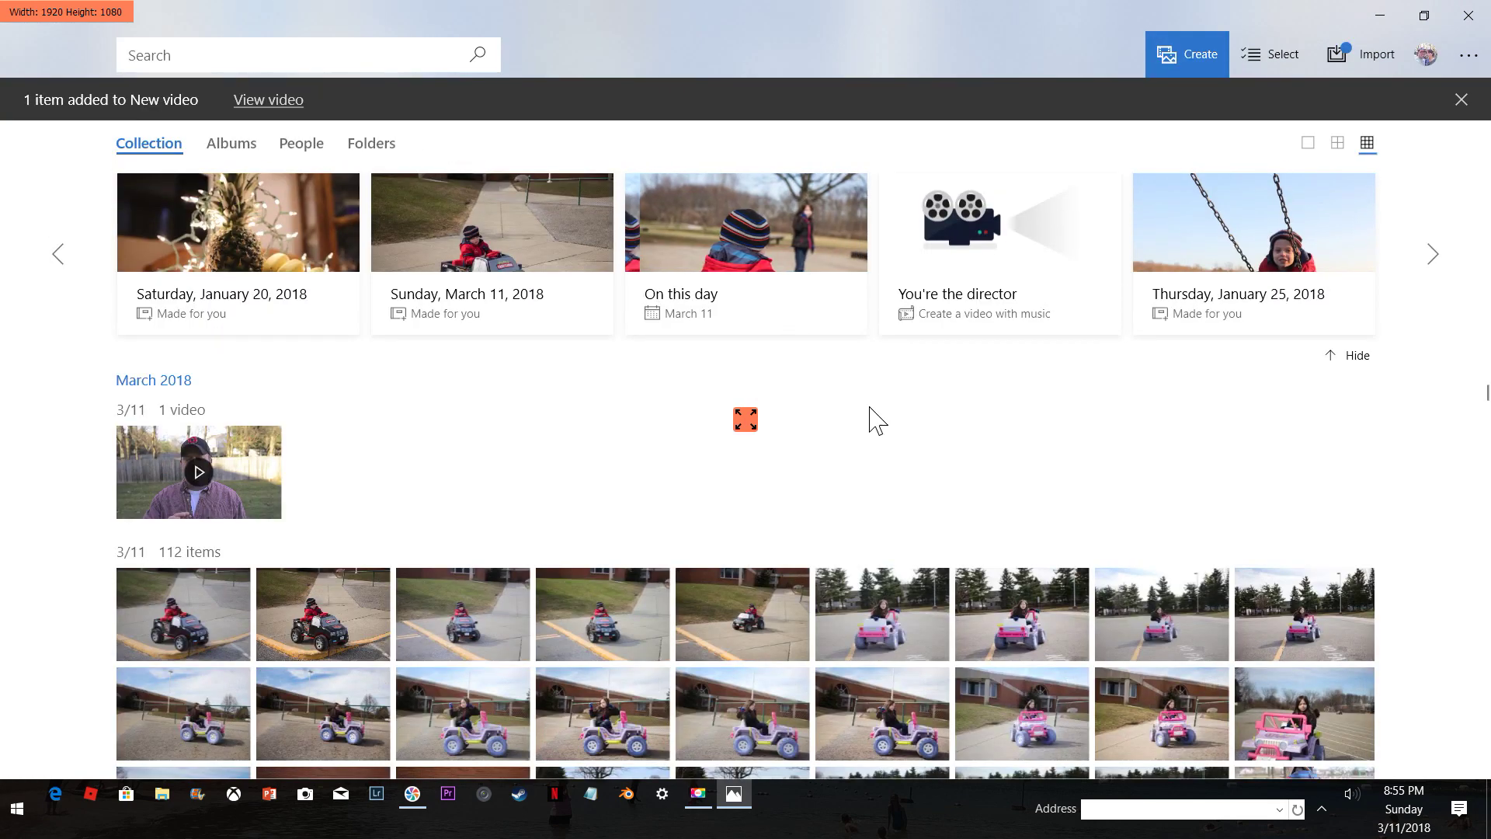
{"action": "left_click", "coordinate": [1203, 56]}
- Start a new custom video with the 2:39 talking-head clip placed on the storyboard
{"action": "left_click", "coordinate": [1152, 166]}
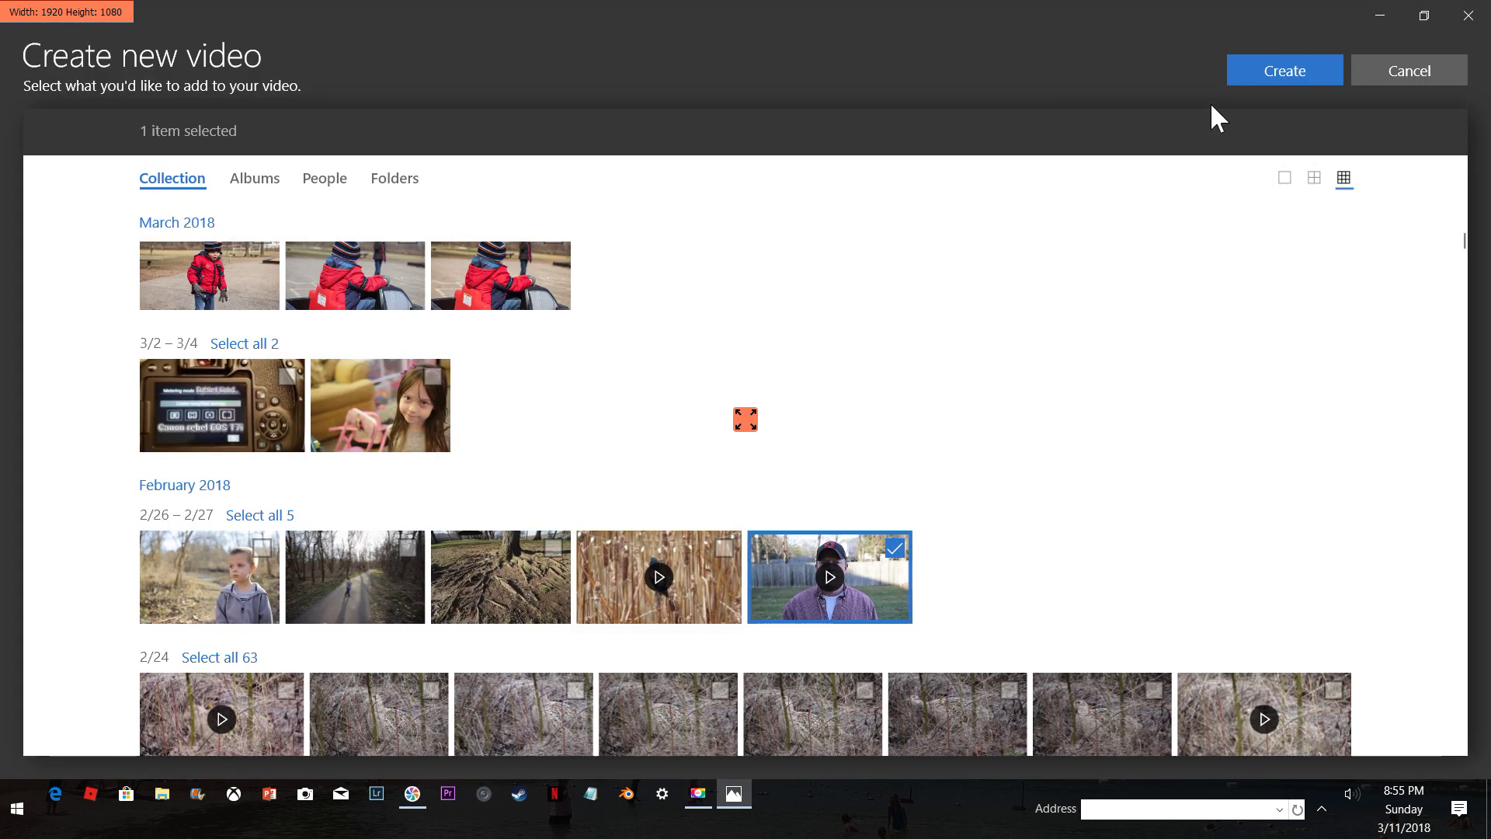
{"action": "left_click", "coordinate": [1265, 72]}
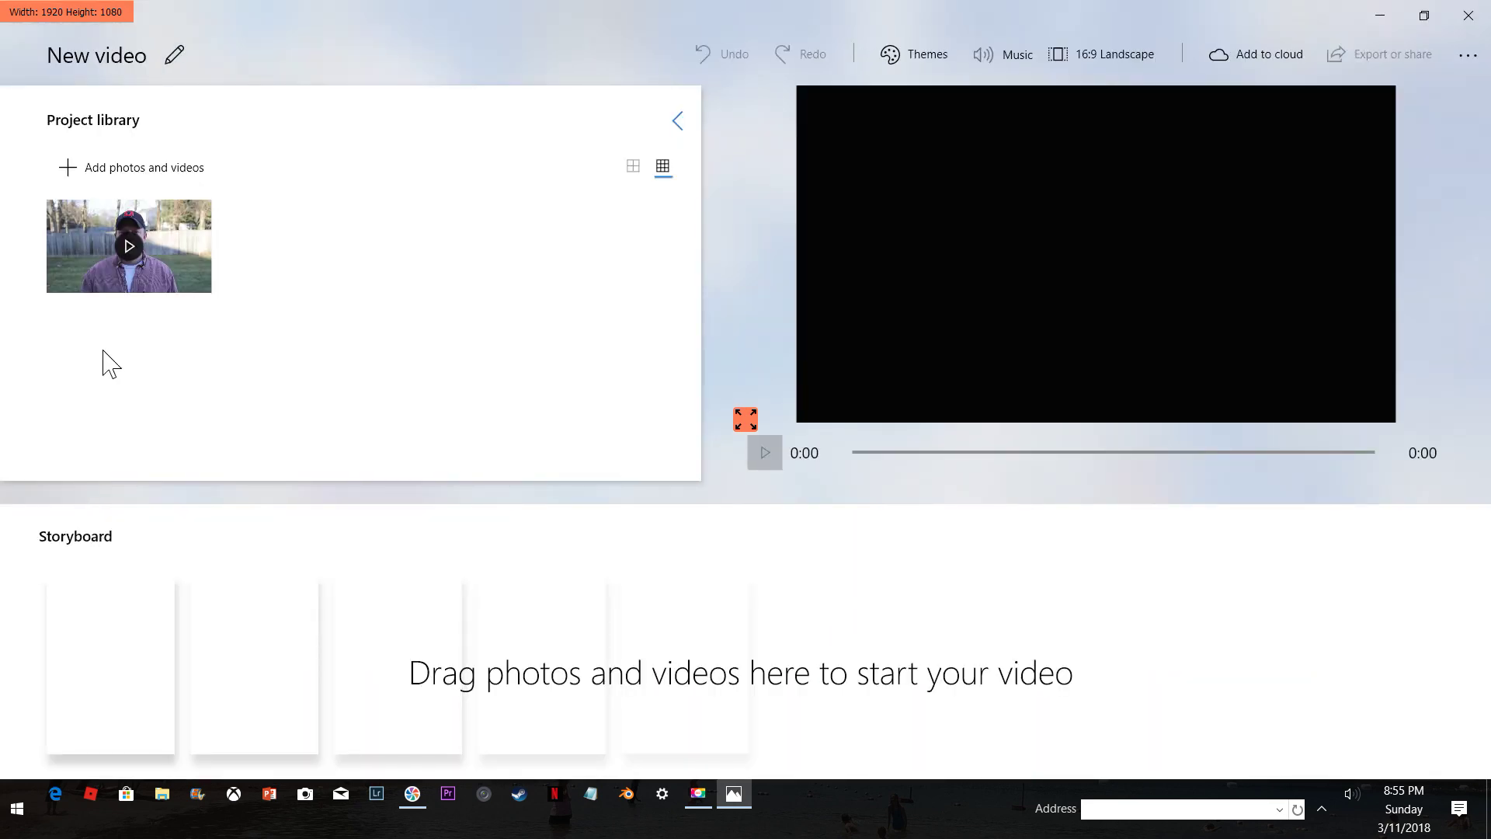
{"action": "left_click_drag", "start_coordinate": [169, 287], "coordinate": [134, 652]}
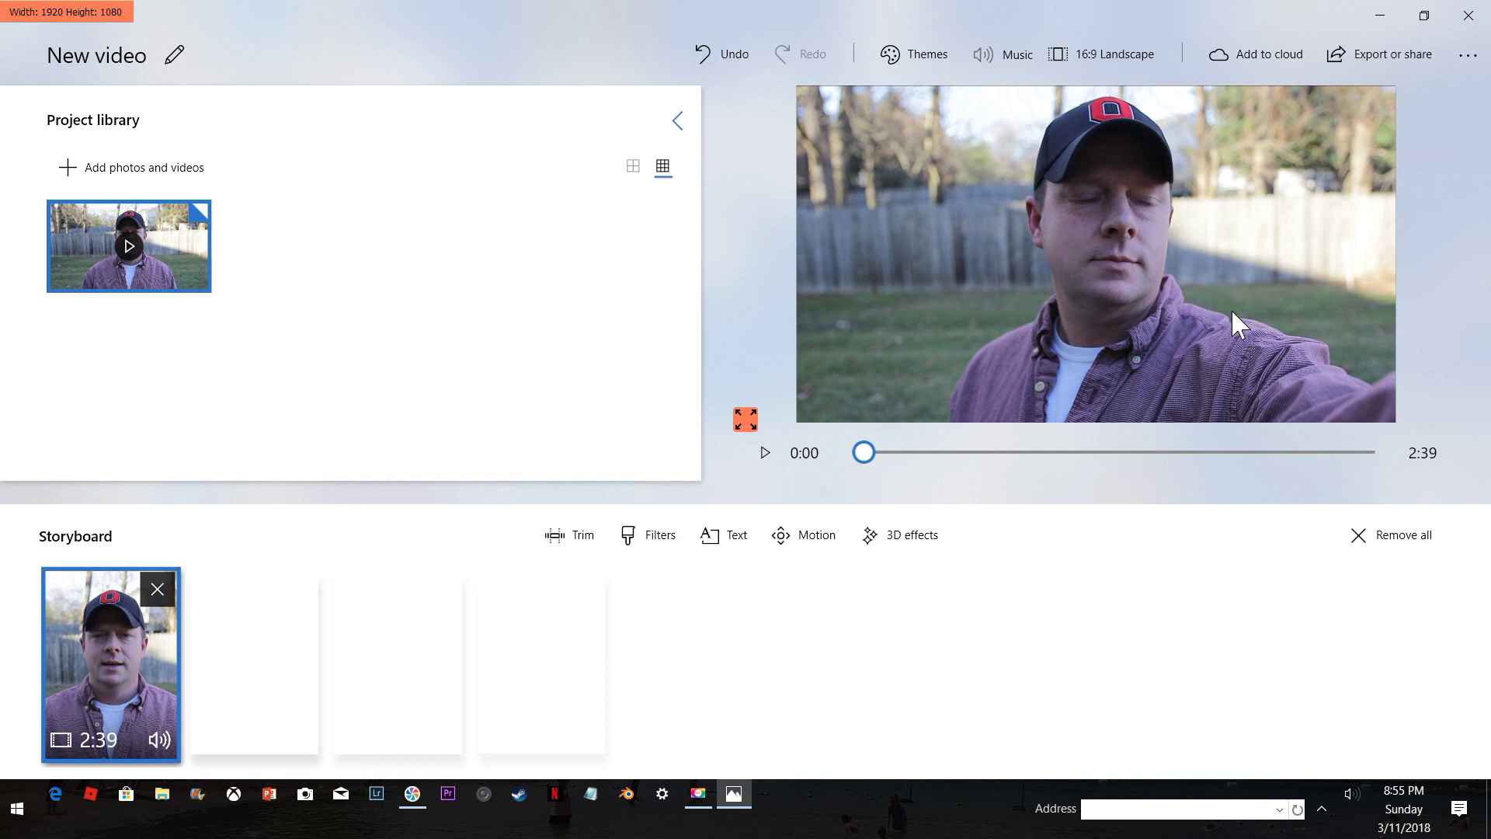
{"action": "left_click", "coordinate": [112, 656]}
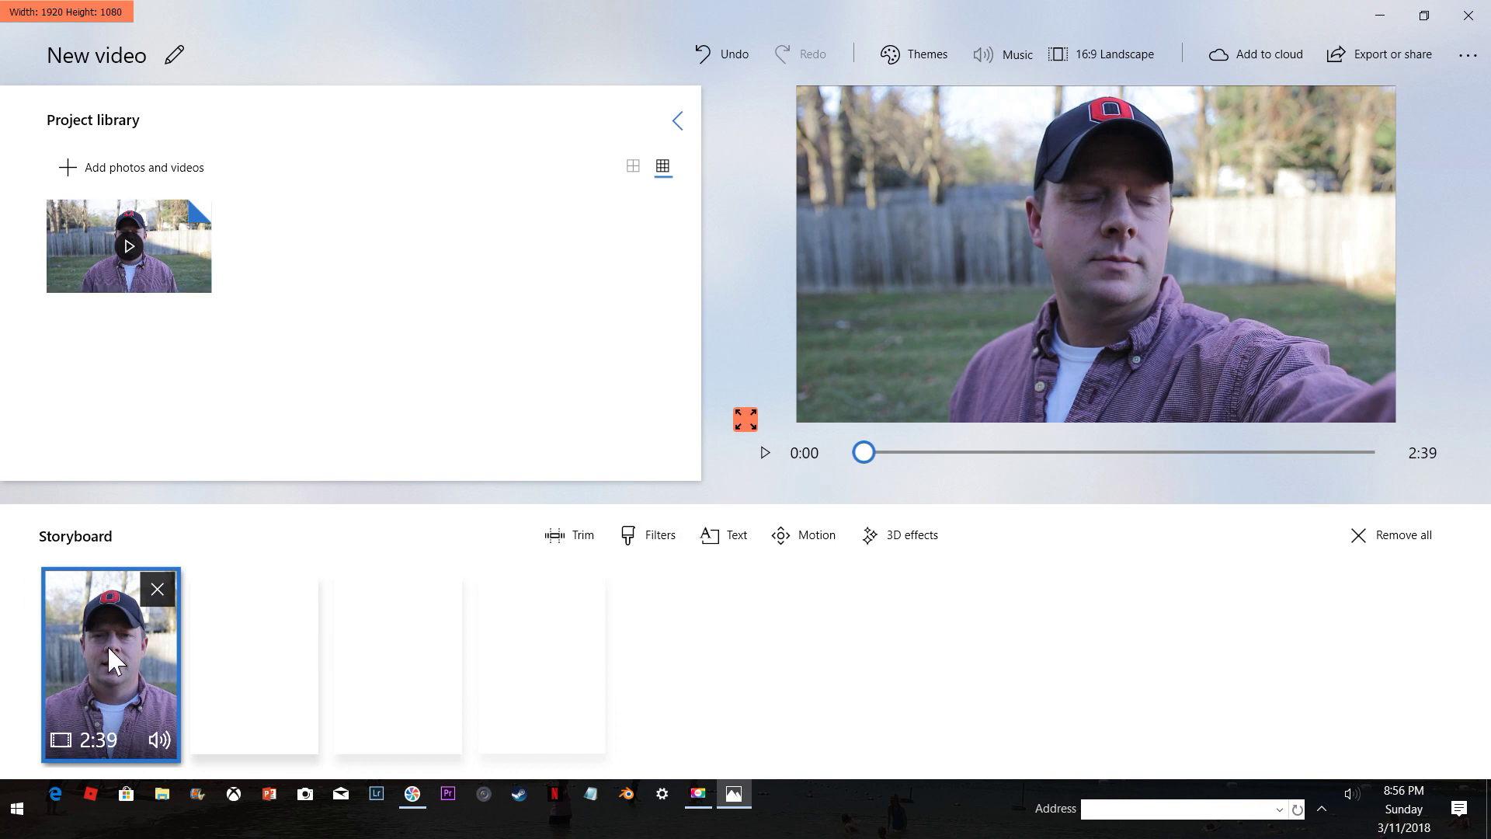
{"action": "left_click", "coordinate": [661, 543]}
- Preview the clip around 0:06-0:08 with Denim, Loved, Joy, Energy, Iceberg, Pearl, Adventure and Brassy filters
{"action": "left_click", "coordinate": [1266, 419]}
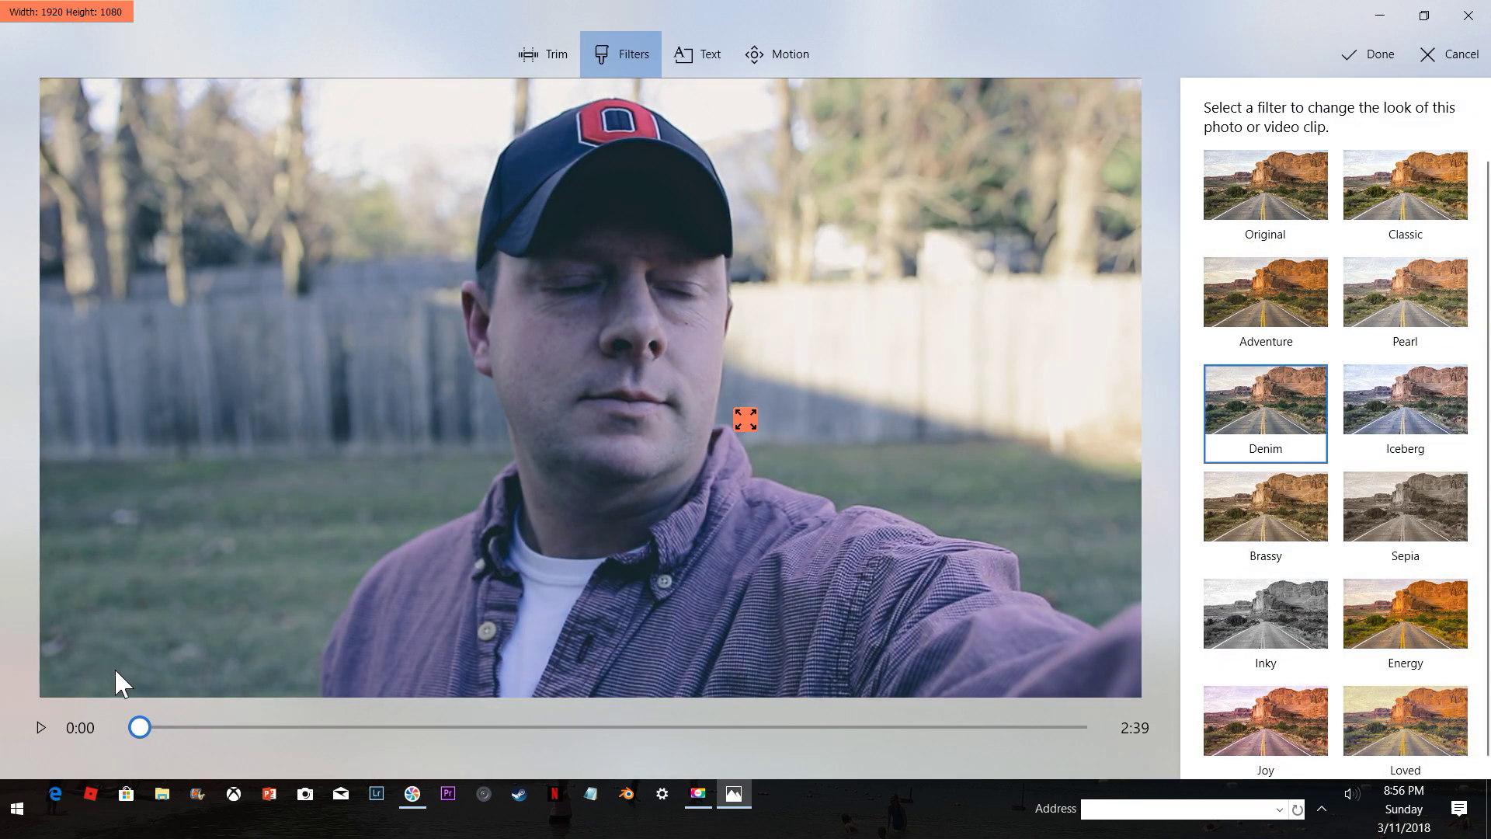
{"action": "left_click", "coordinate": [179, 727]}
{"action": "left_click_drag", "start_coordinate": [179, 727], "coordinate": [391, 733]}
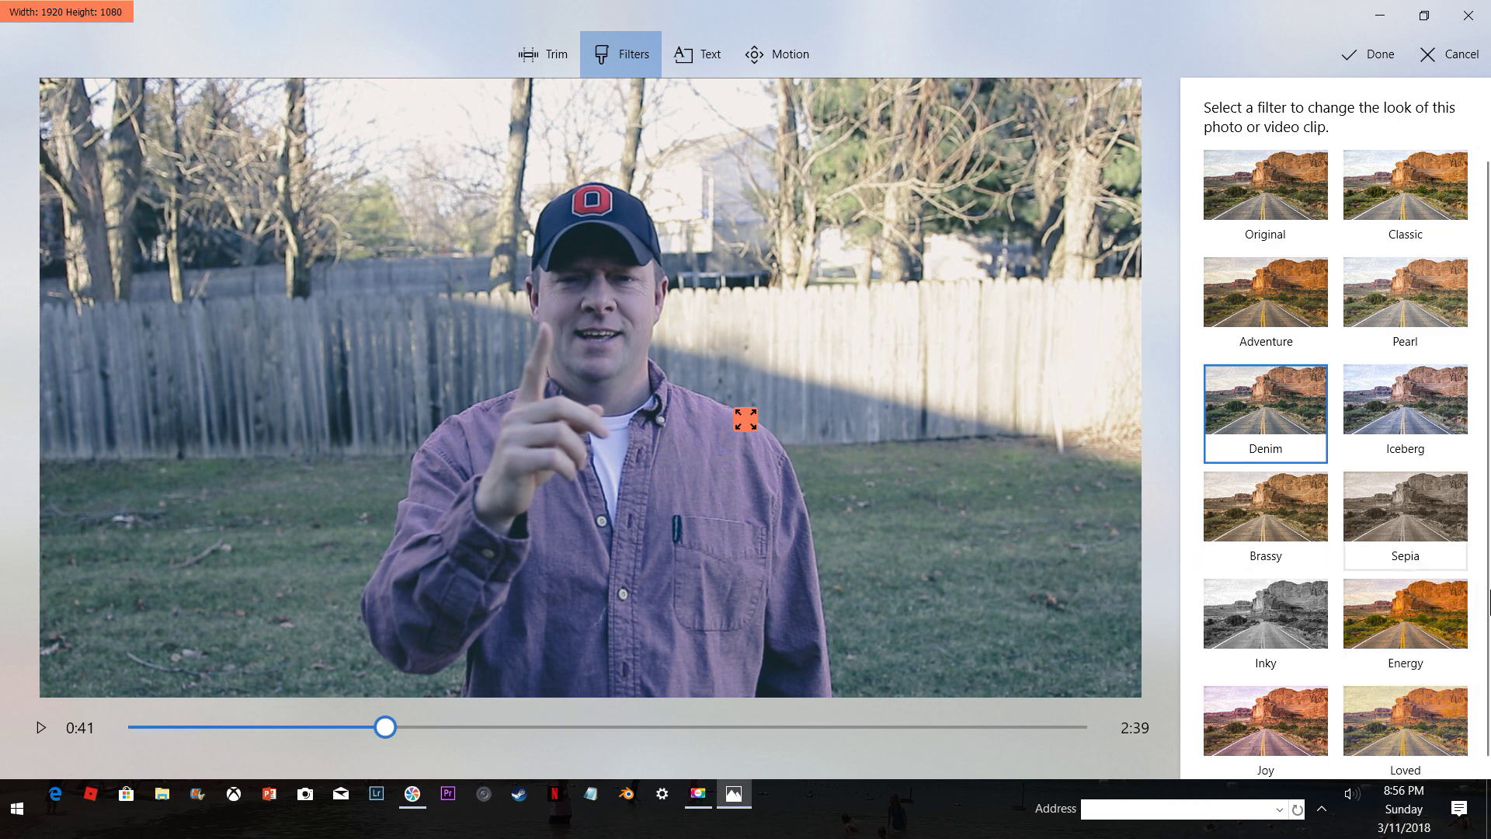
{"action": "scroll", "coordinate": [1353, 697], "scroll_direction": "down", "scroll_amount": 1}
{"action": "left_click", "coordinate": [1405, 720]}
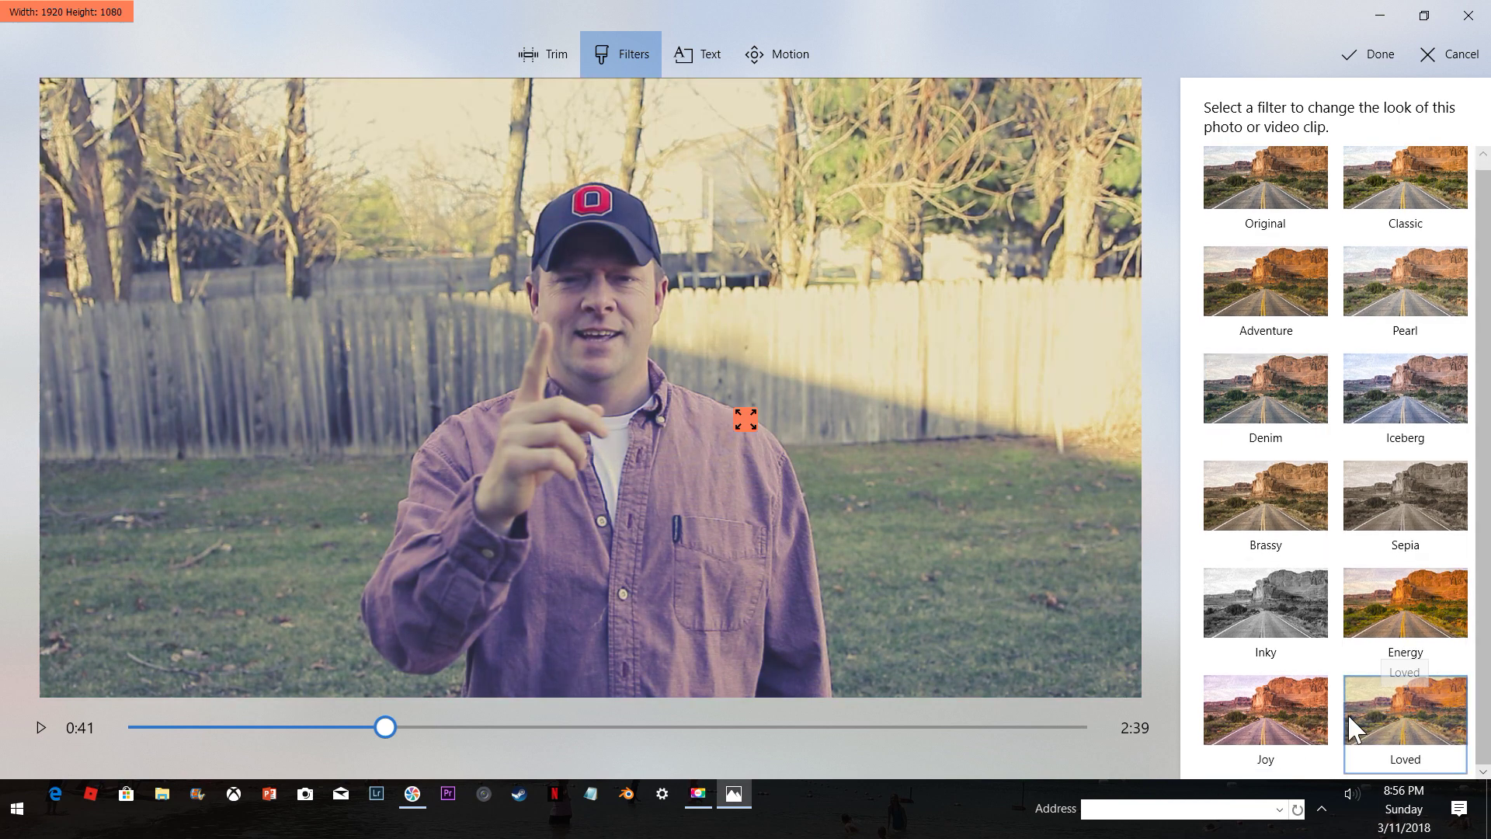
{"action": "left_click", "coordinate": [1276, 726]}
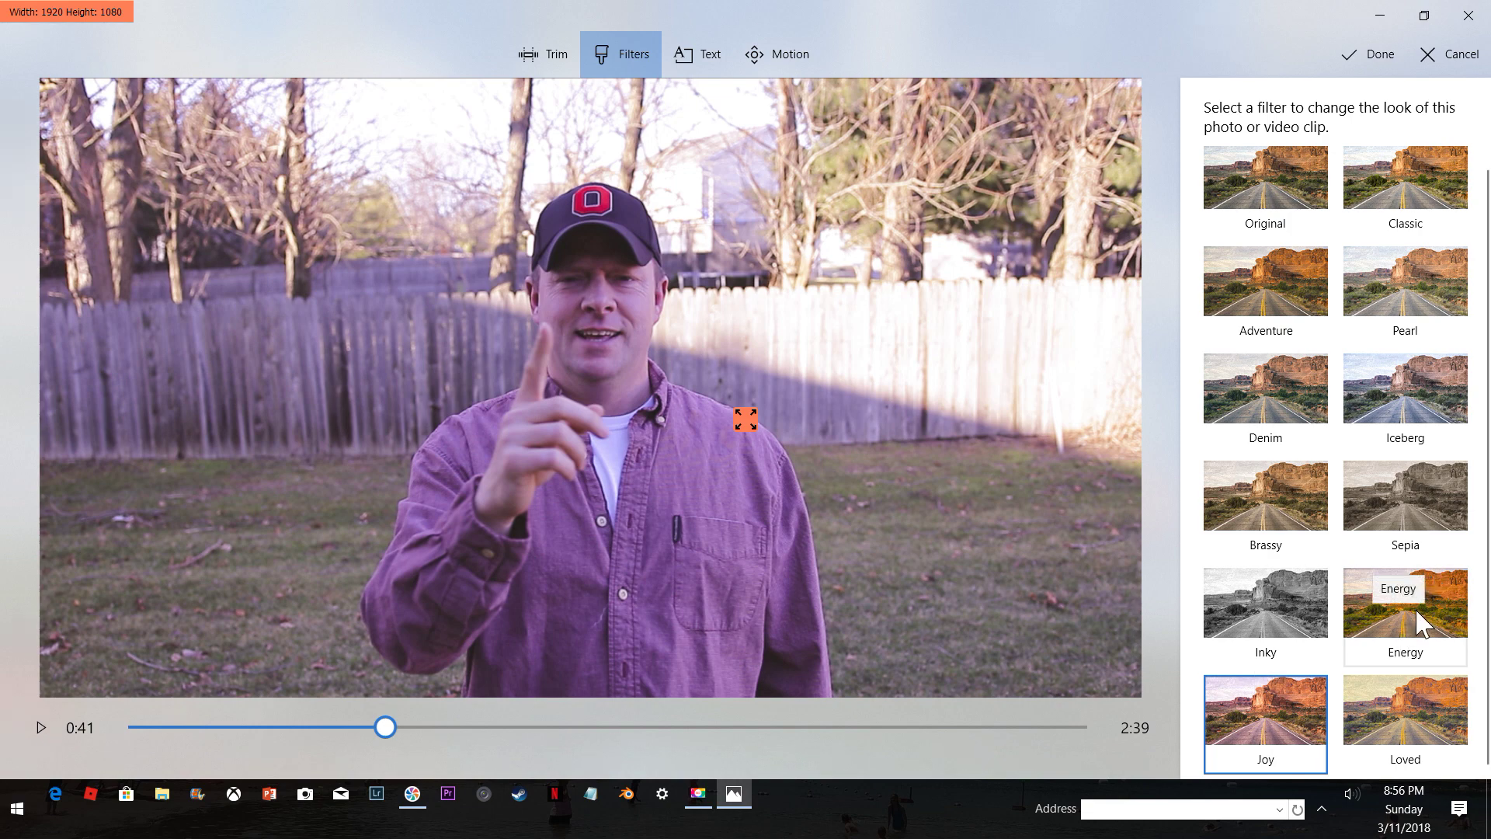
{"action": "left_click", "coordinate": [1433, 594]}
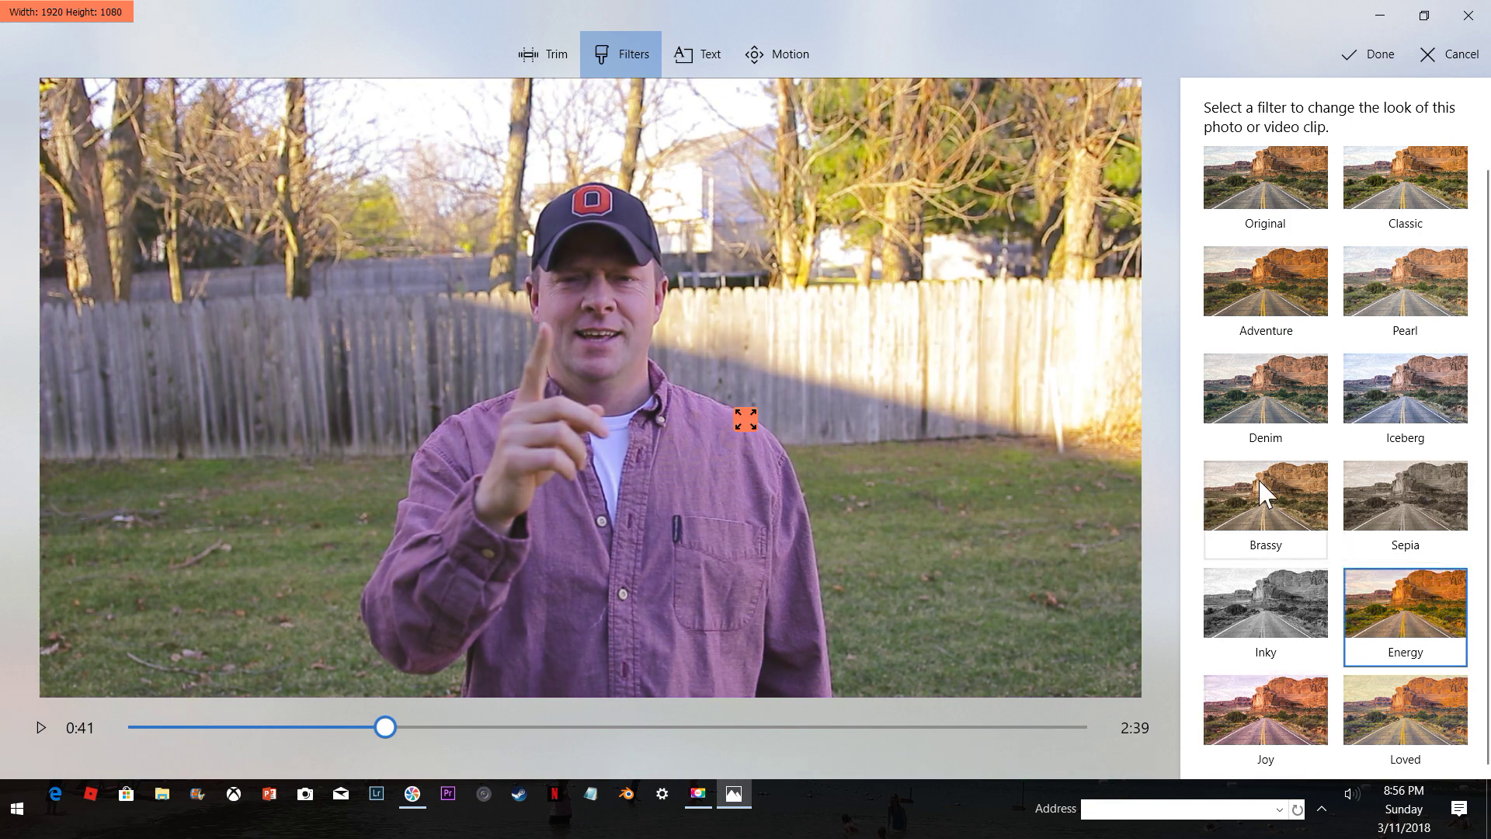
{"action": "left_click", "coordinate": [1379, 376]}
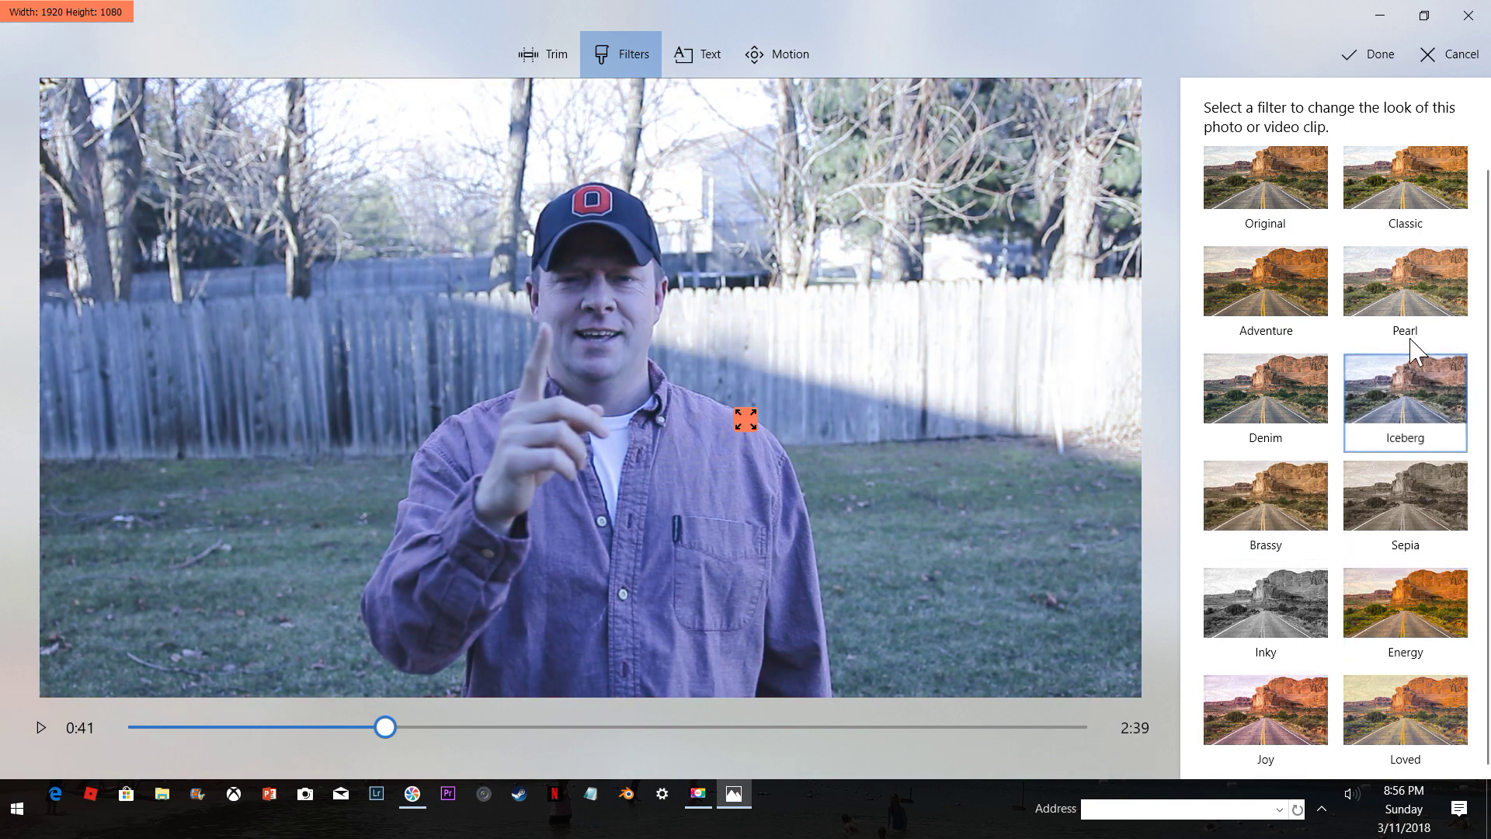
{"action": "left_click", "coordinate": [1415, 289]}
{"action": "left_click", "coordinate": [1288, 299]}
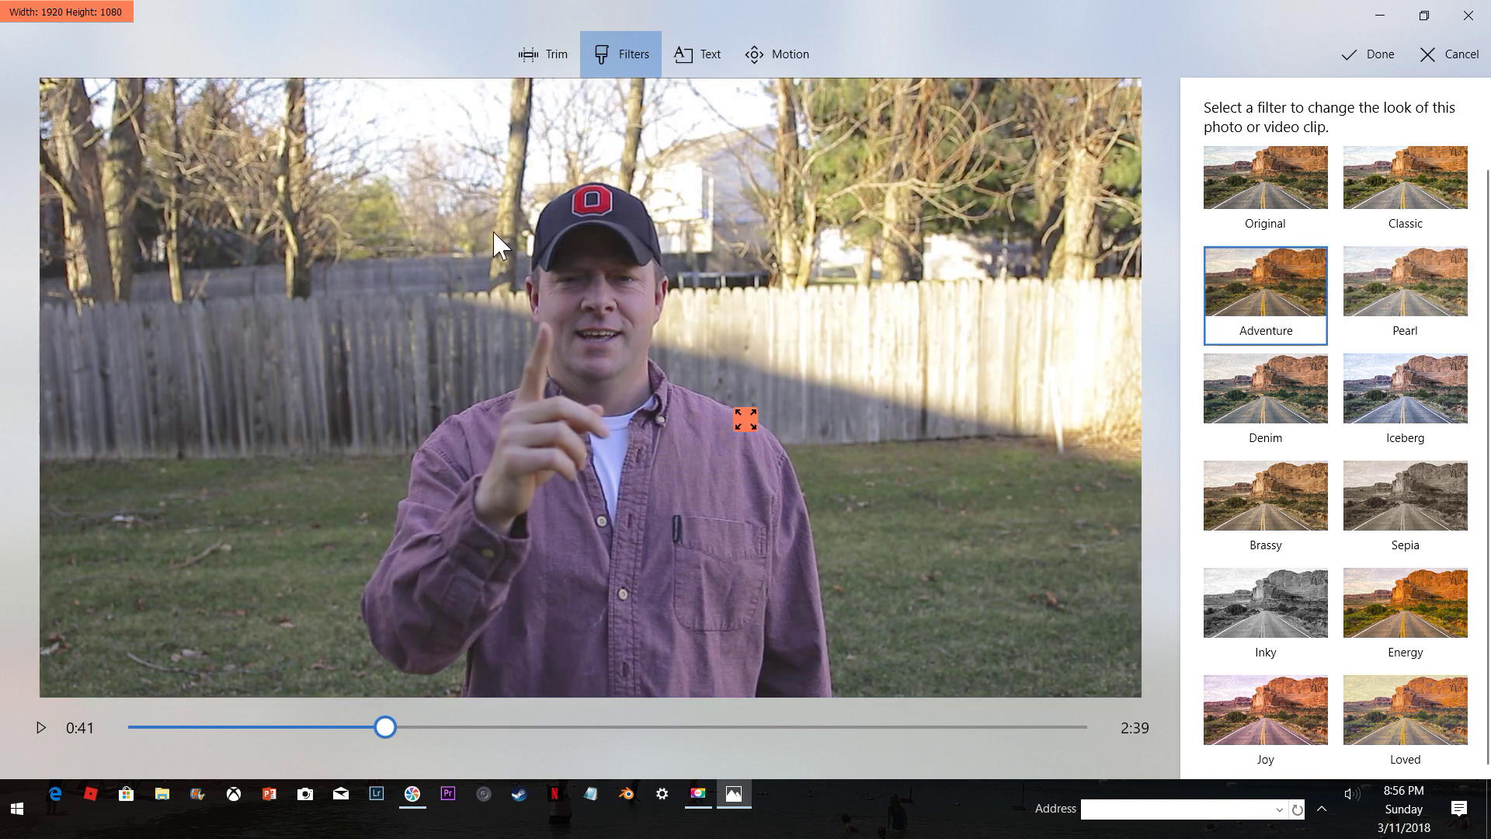
{"action": "left_click", "coordinate": [39, 730]}
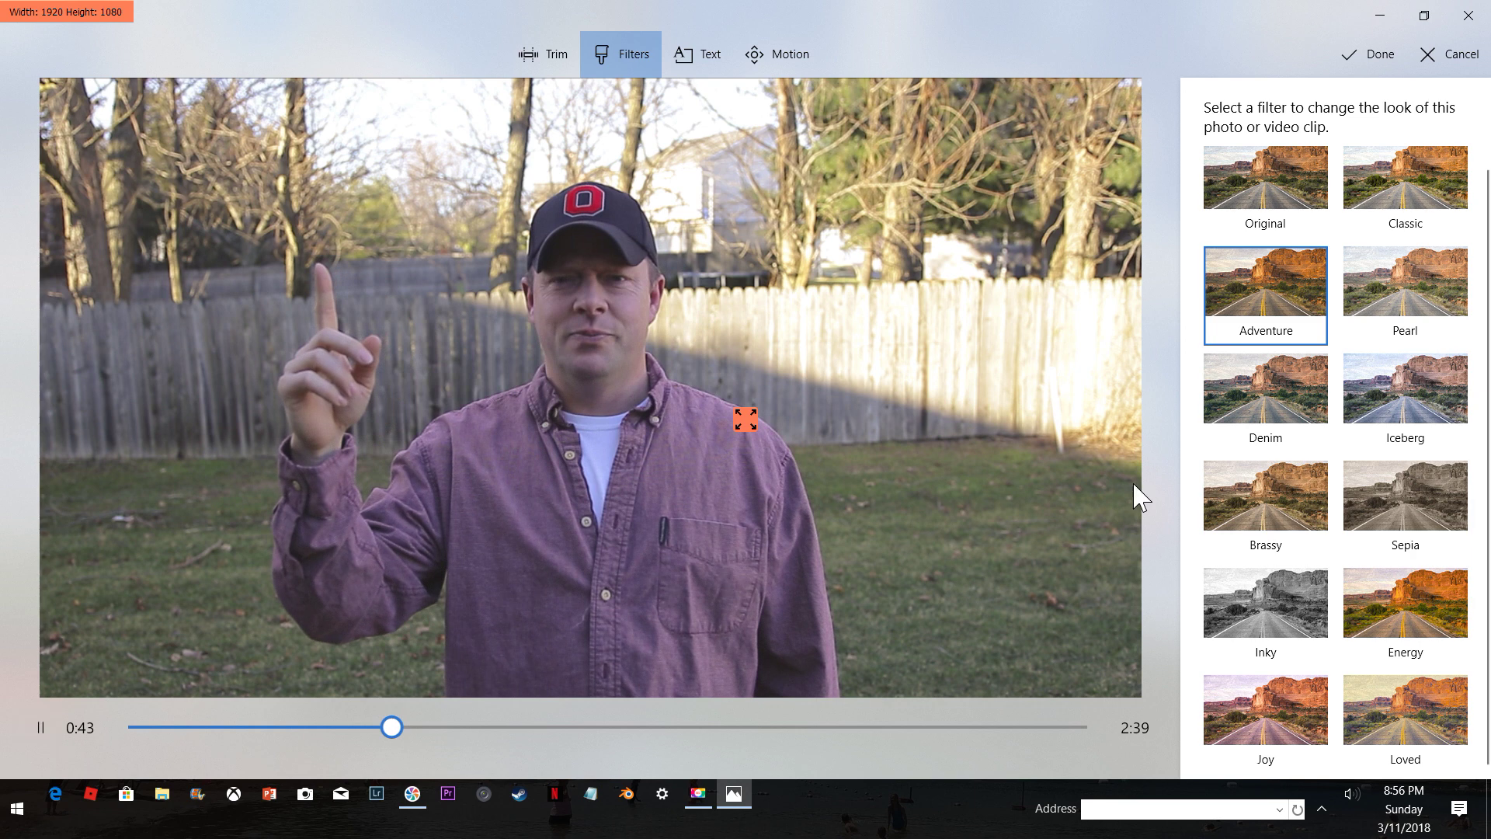
{"action": "left_click", "coordinate": [1269, 497]}
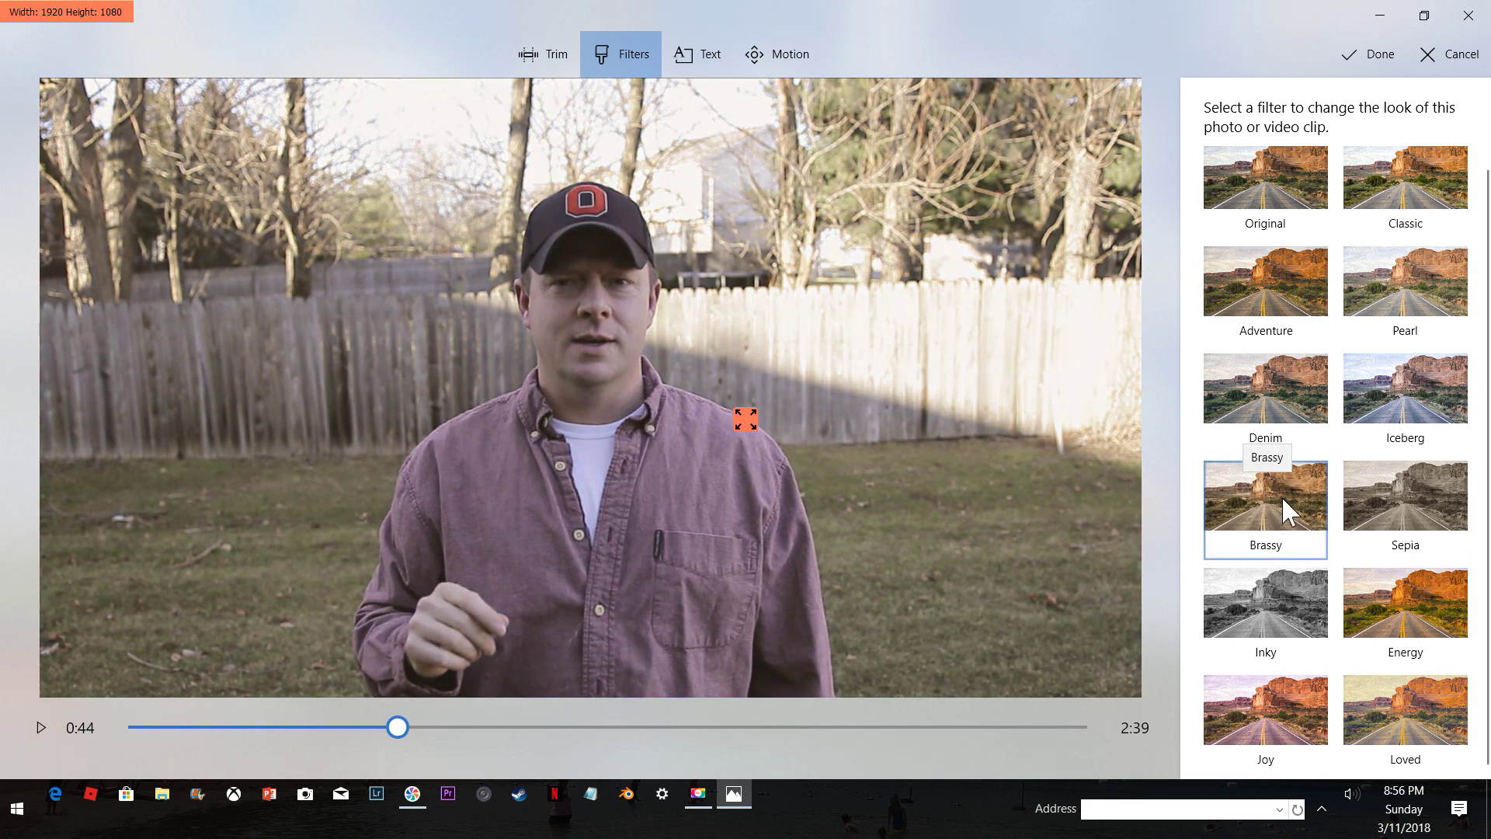
{"action": "left_click", "coordinate": [41, 733]}
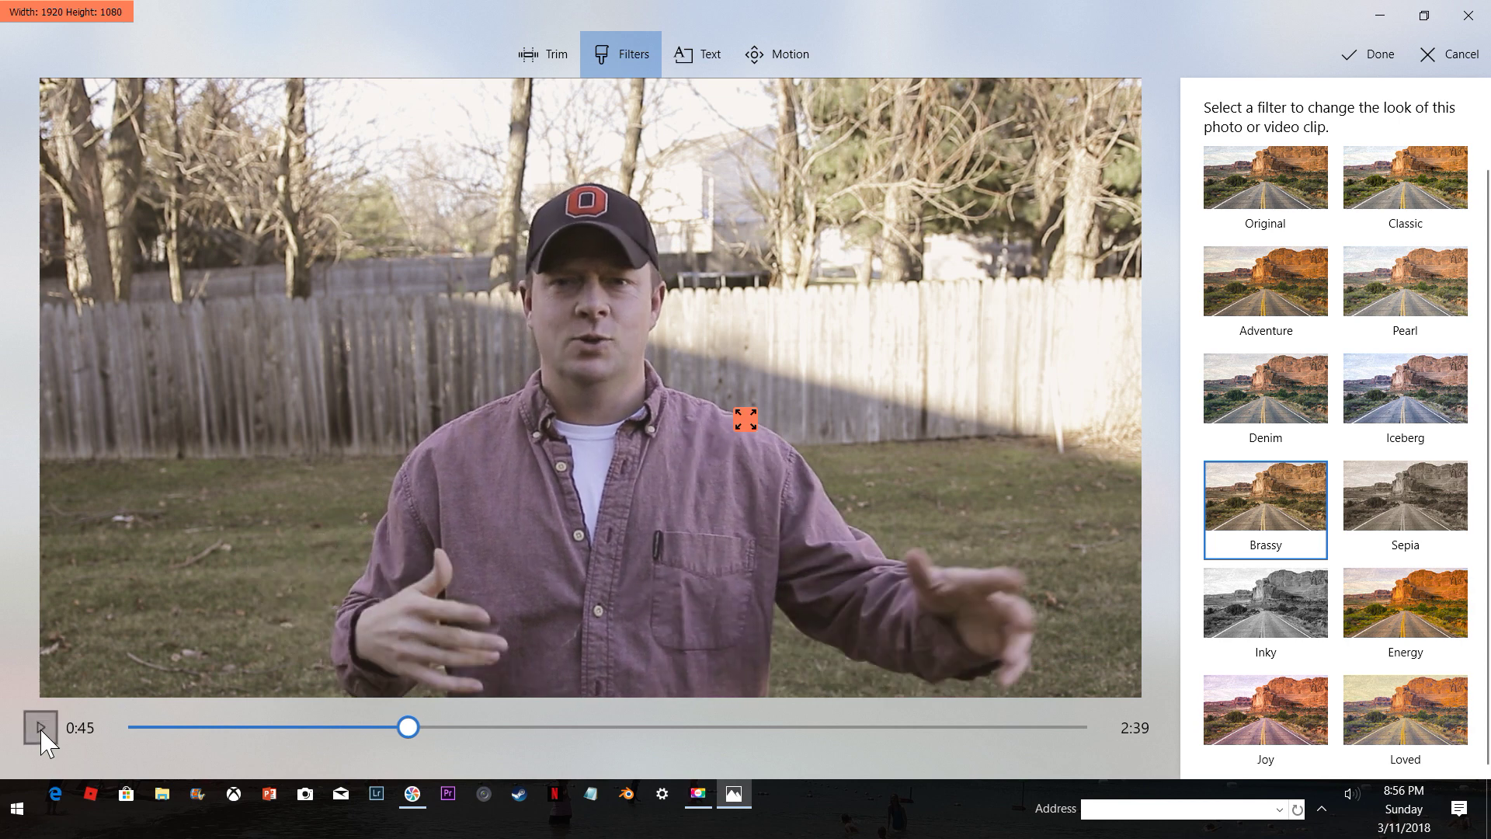
{"action": "left_click", "coordinate": [41, 734]}
- Compare Original, Classic, Pearl and Joy, then settle on the Adventure filter
{"action": "left_click", "coordinate": [1278, 157]}
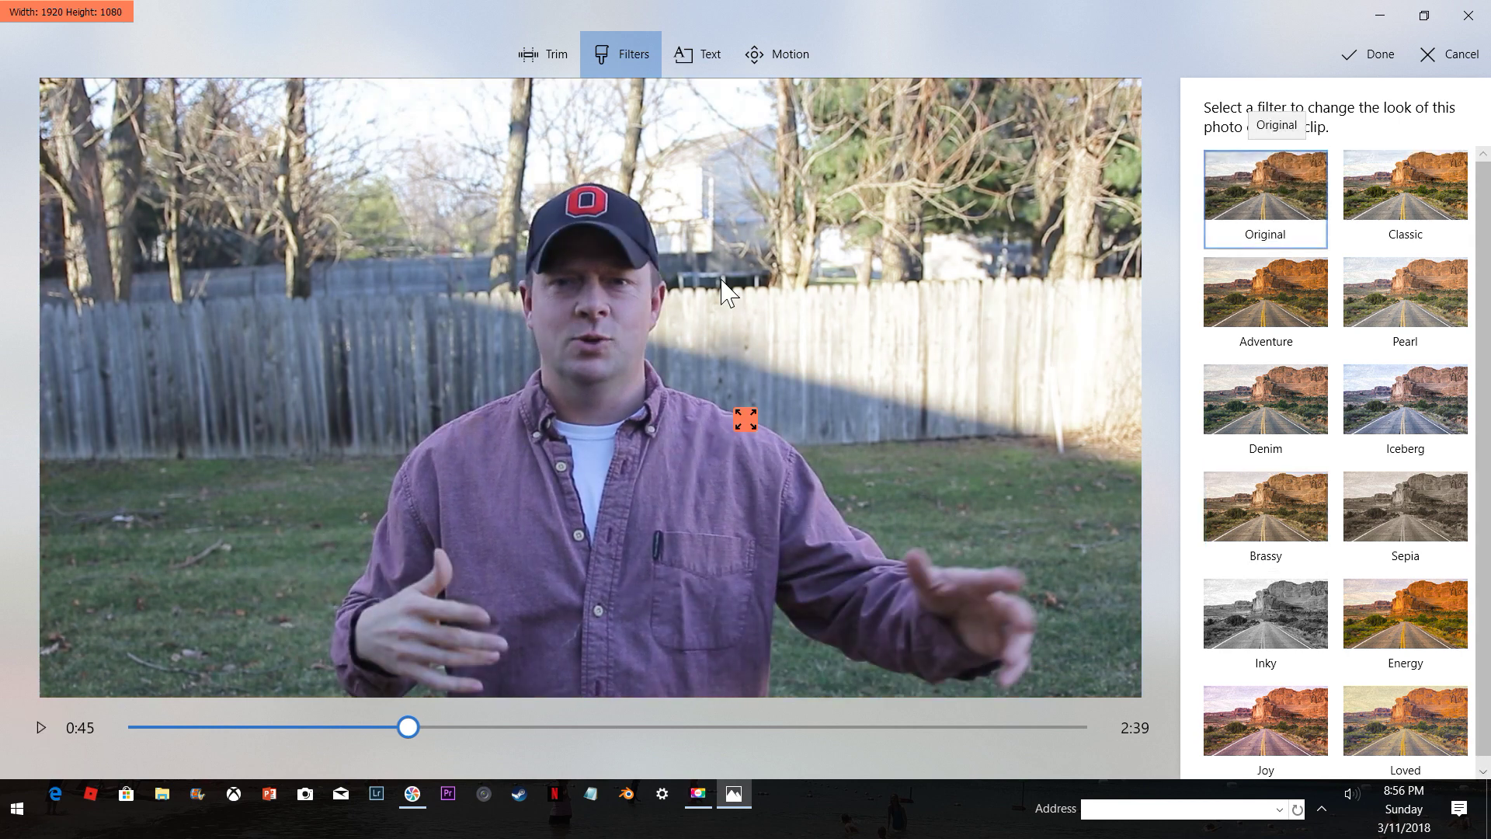
{"action": "left_click", "coordinate": [1405, 194]}
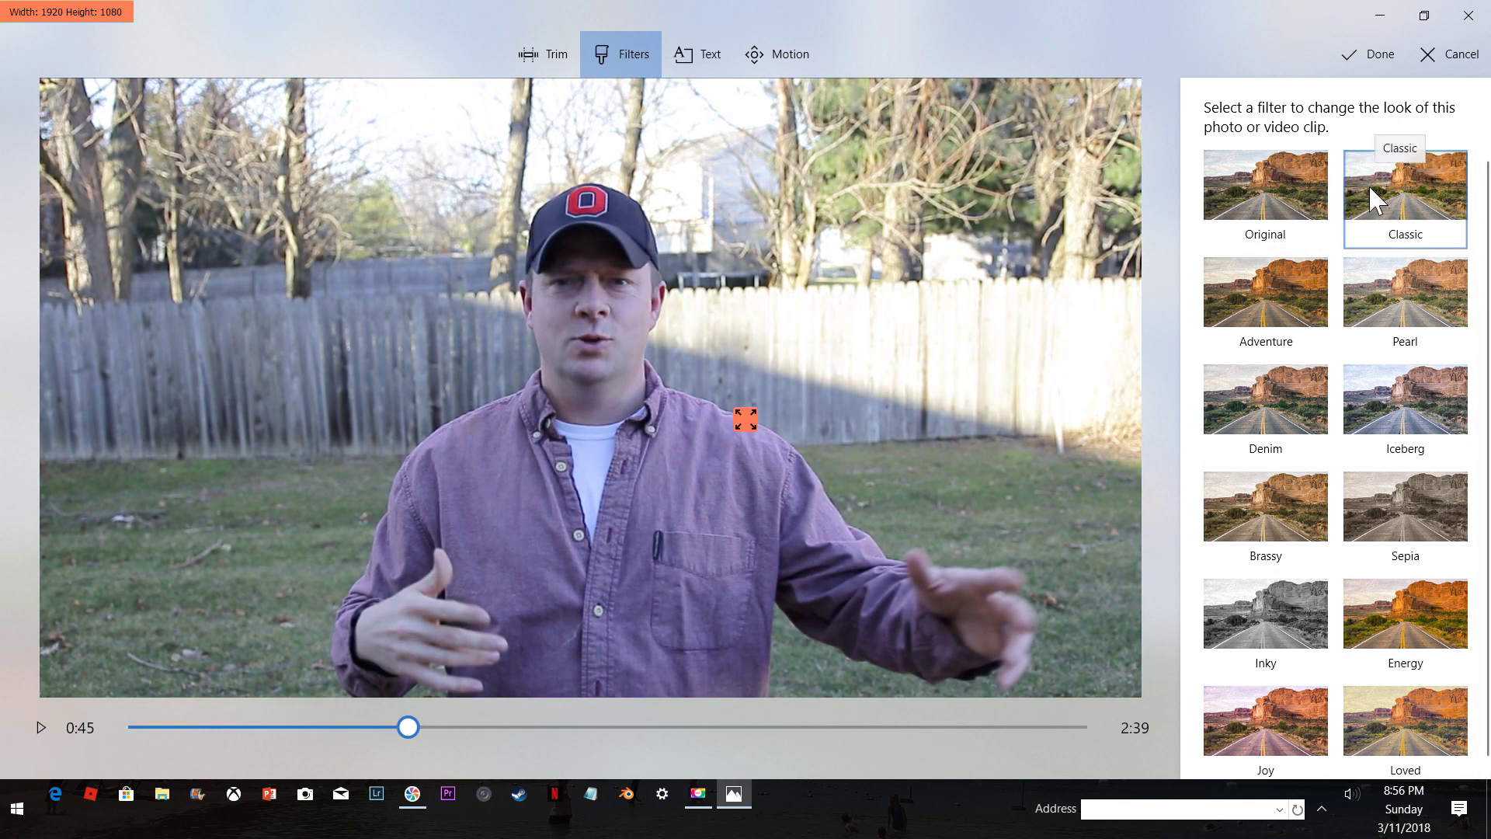
{"action": "left_click", "coordinate": [1283, 293]}
{"action": "left_click", "coordinate": [1433, 293]}
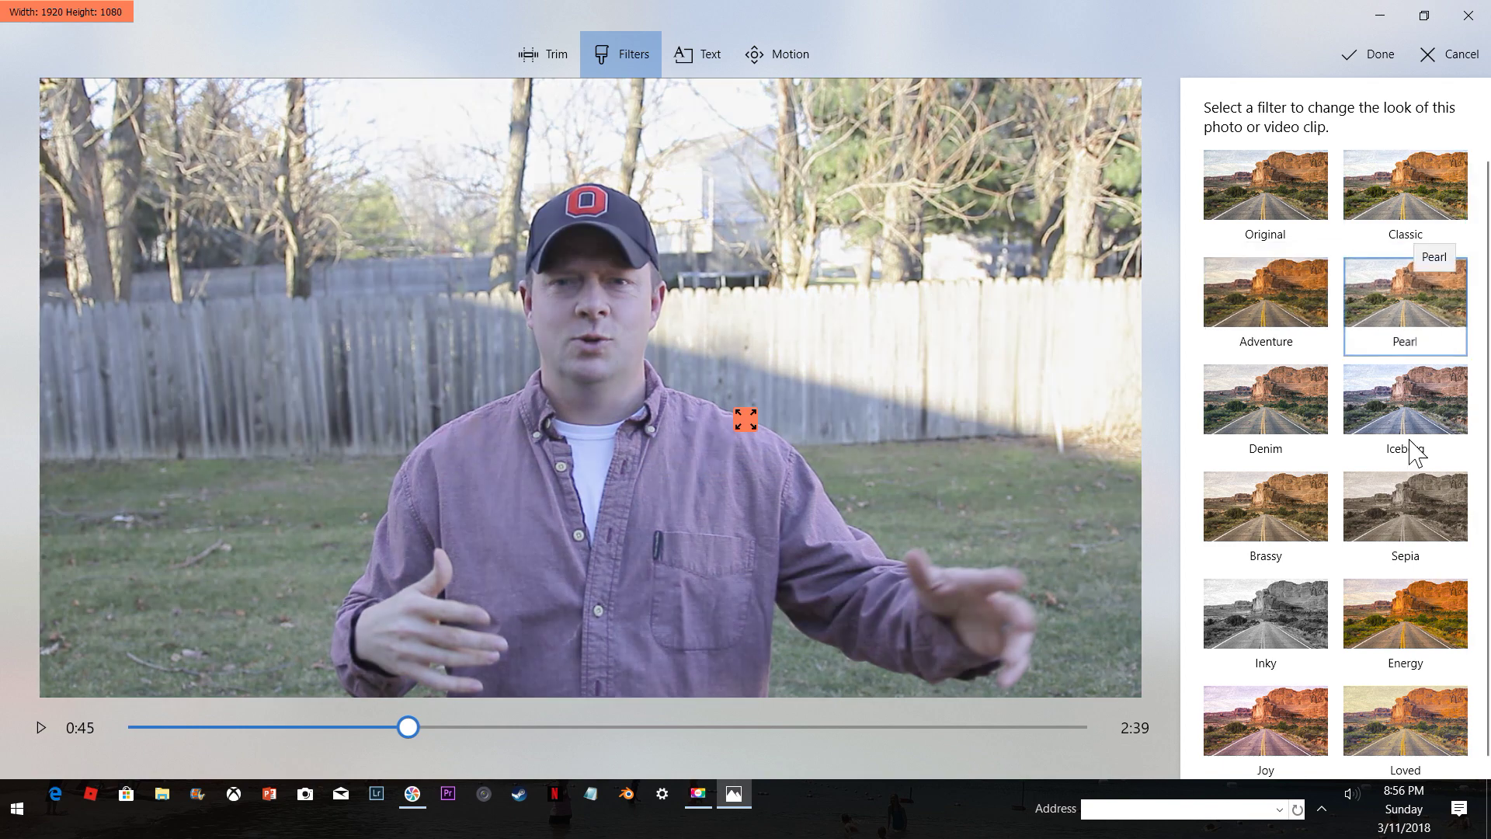
{"action": "left_click", "coordinate": [1265, 711]}
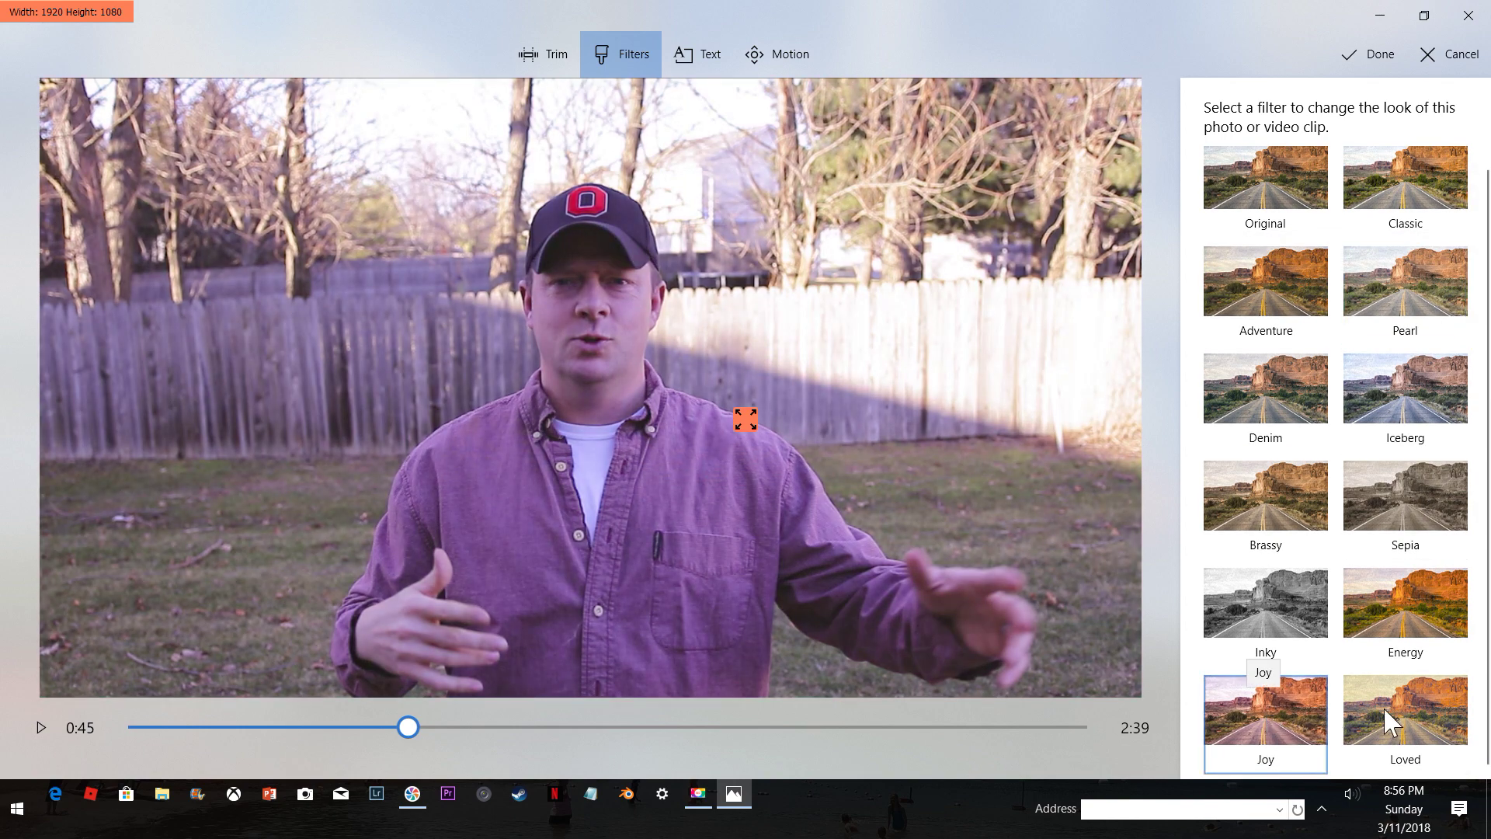
{"action": "left_click", "coordinate": [1288, 281]}
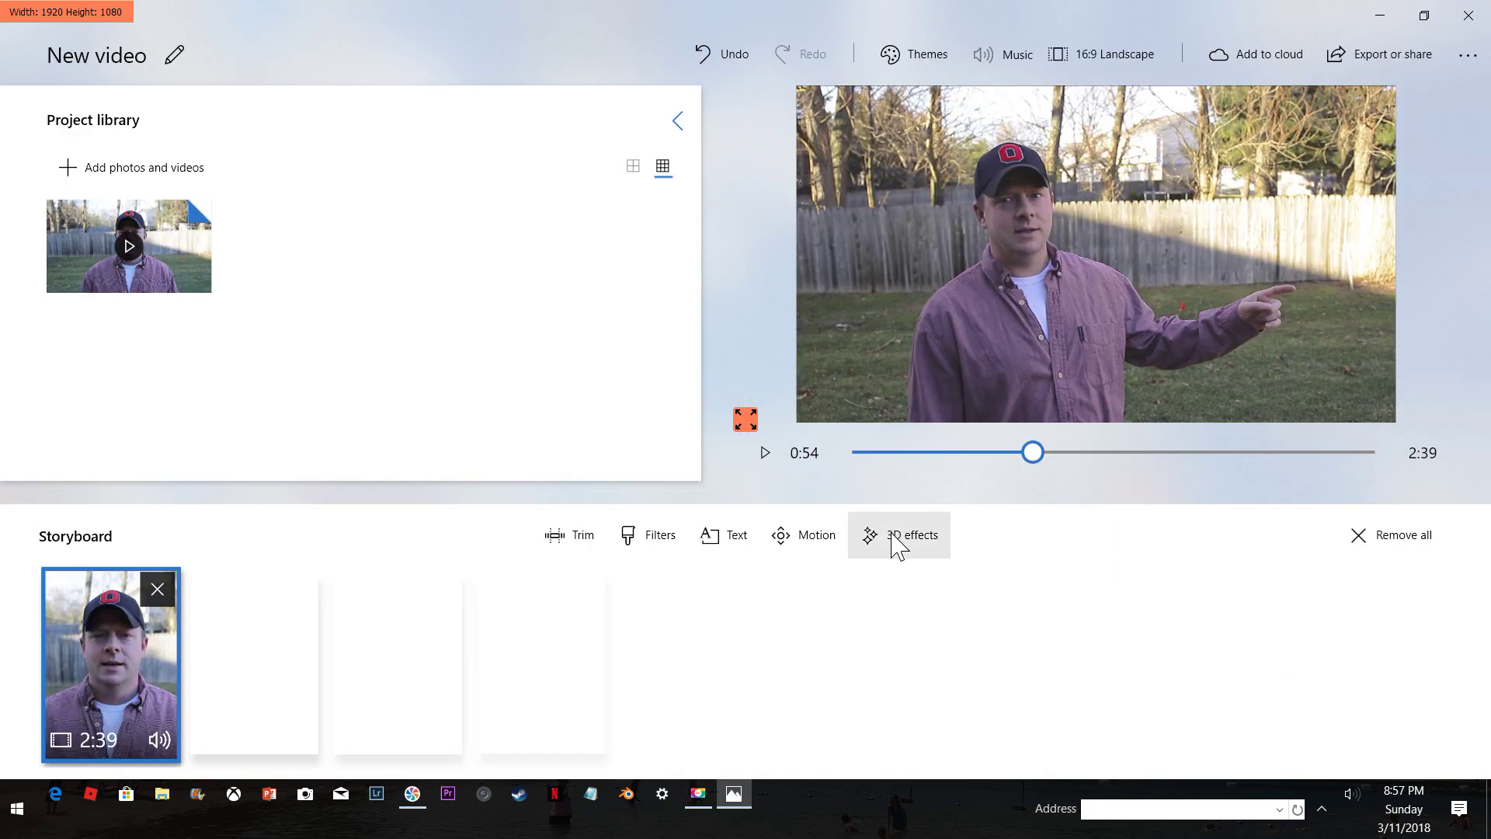
- Add the Jack-o-Lanterns 3D effect to the clip, start it earlier, and play it back
{"action": "left_click", "coordinate": [897, 535]}
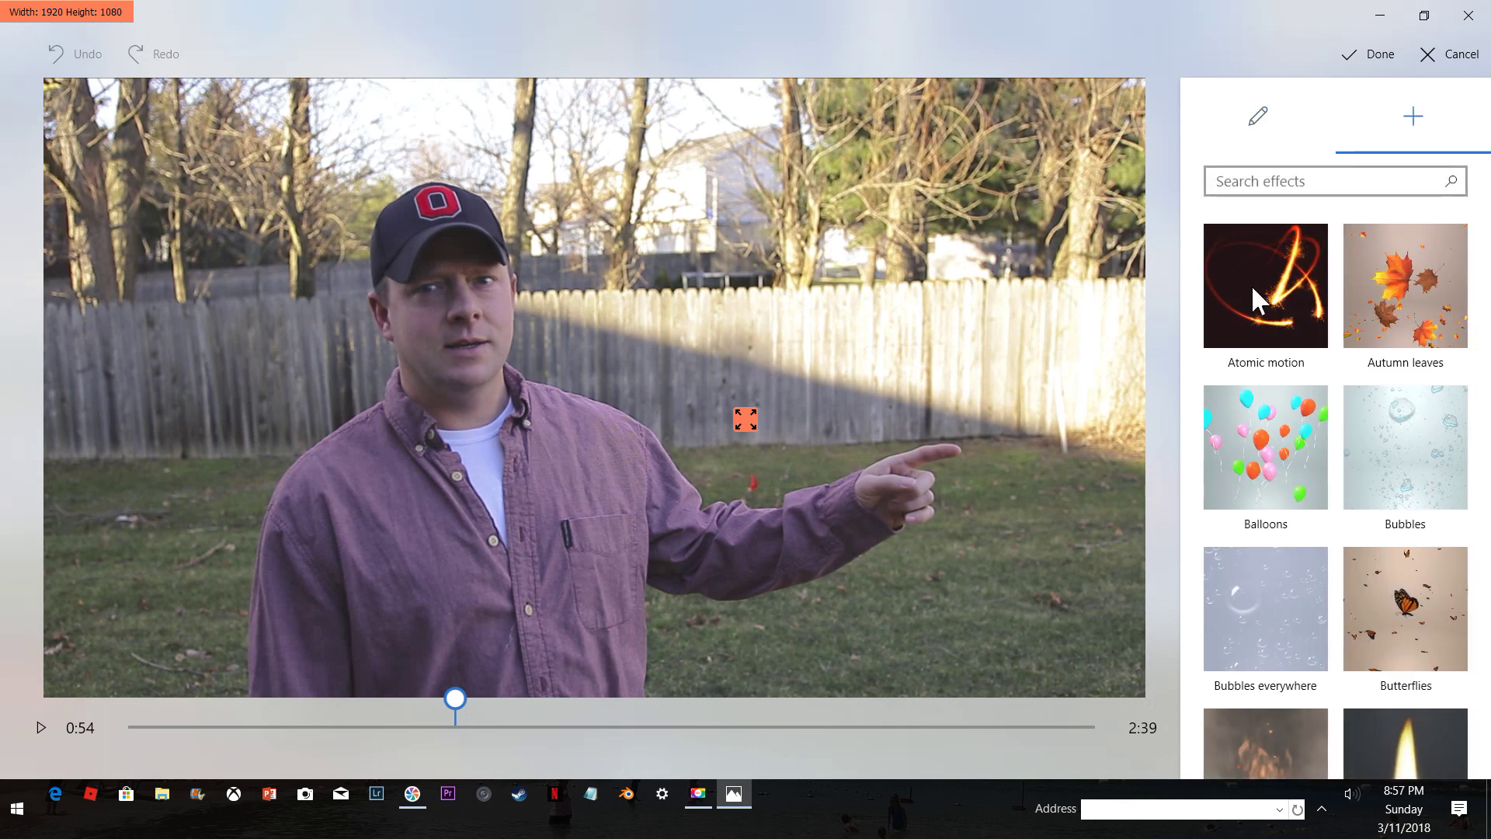
{"action": "scroll", "coordinate": [1341, 359], "scroll_direction": "down", "scroll_amount": 2}
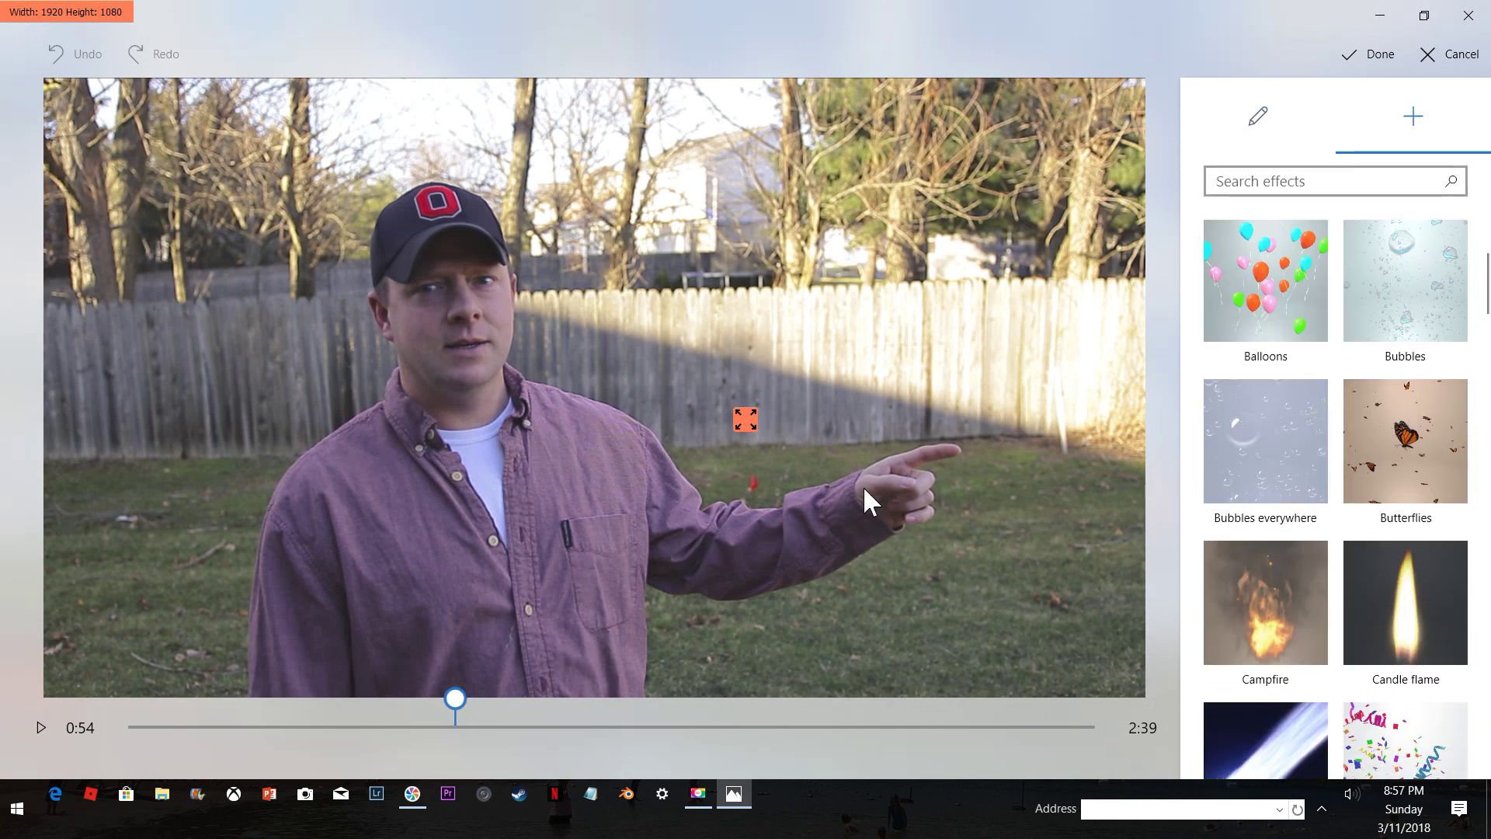
{"action": "scroll", "coordinate": [1376, 552], "scroll_direction": "down", "scroll_amount": 10}
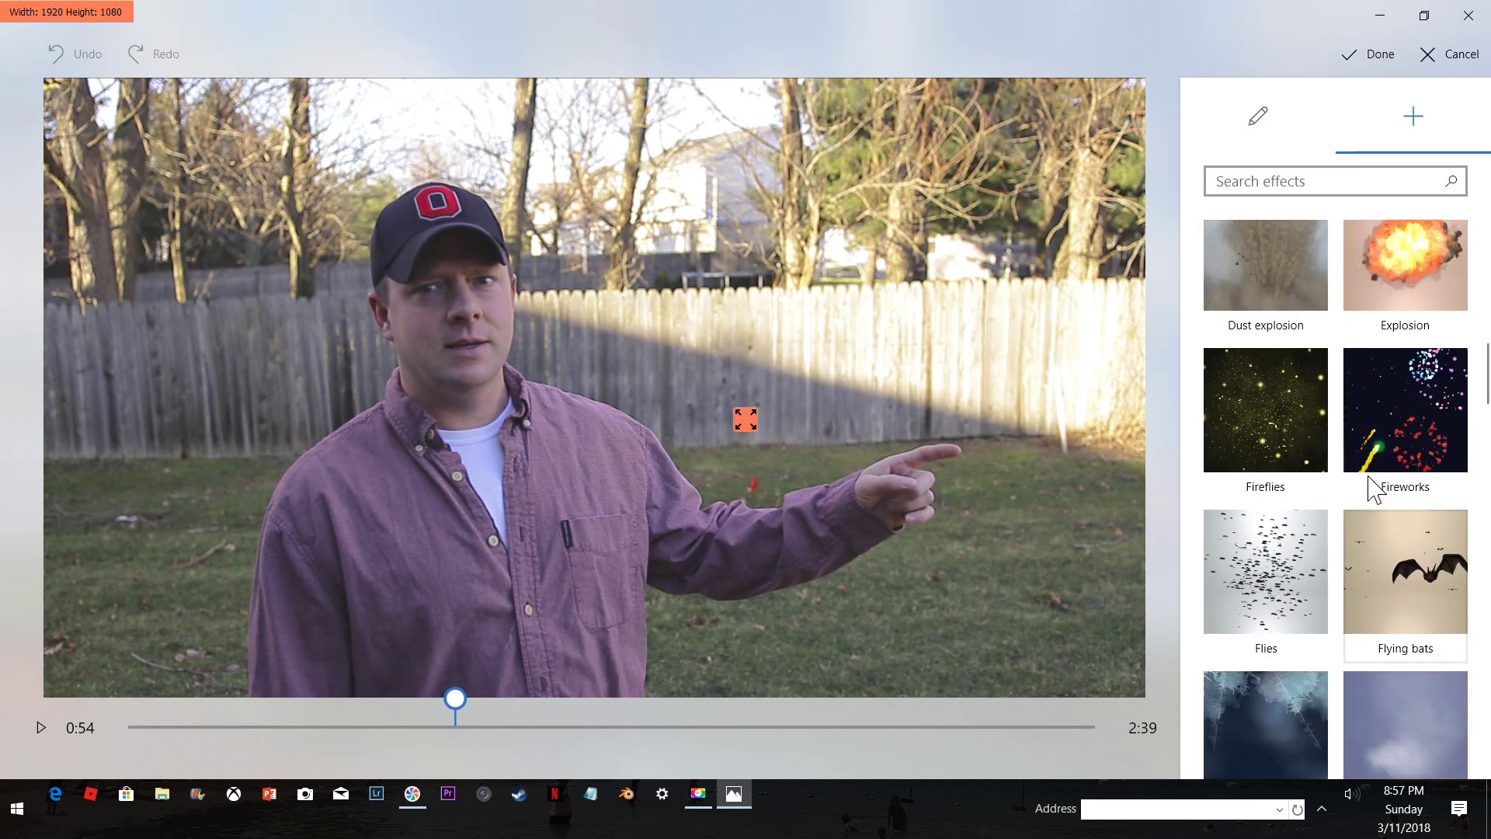
{"action": "scroll", "coordinate": [1366, 486], "scroll_direction": "down", "scroll_amount": 6}
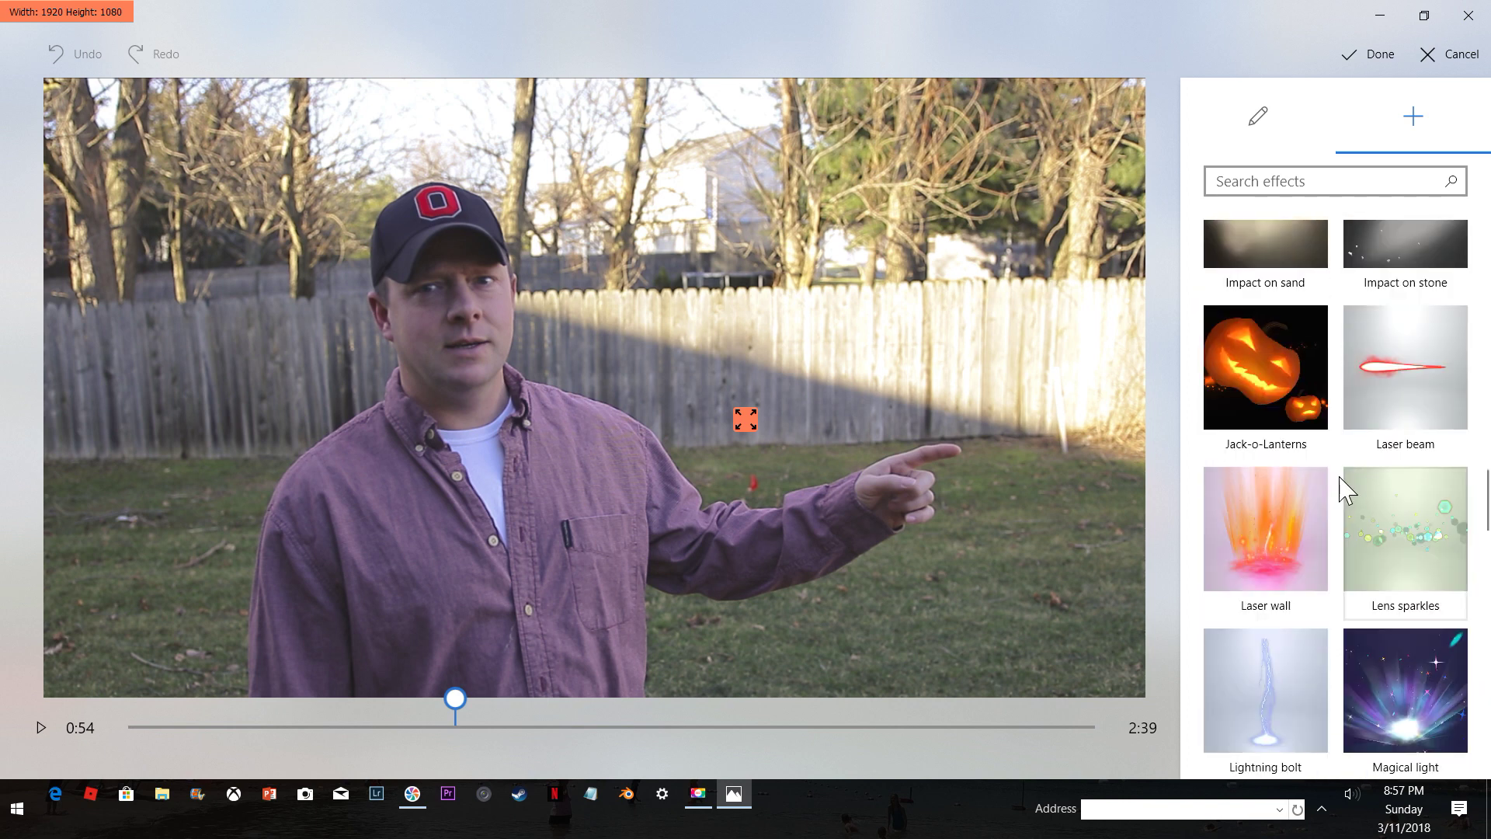
{"action": "left_click_drag", "start_coordinate": [1269, 366], "coordinate": [309, 391]}
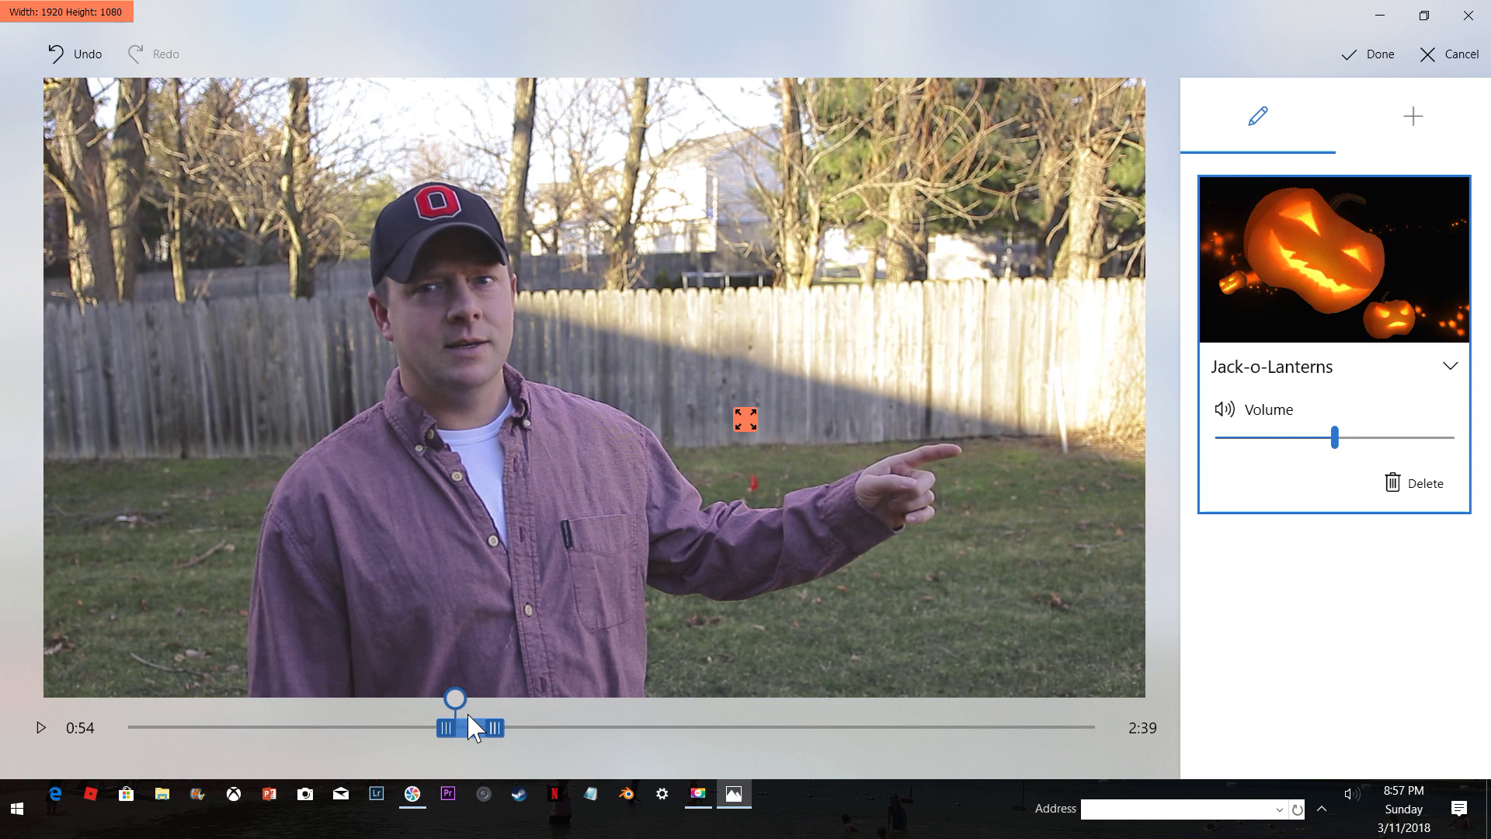
{"action": "left_click_drag", "start_coordinate": [441, 737], "coordinate": [331, 732]}
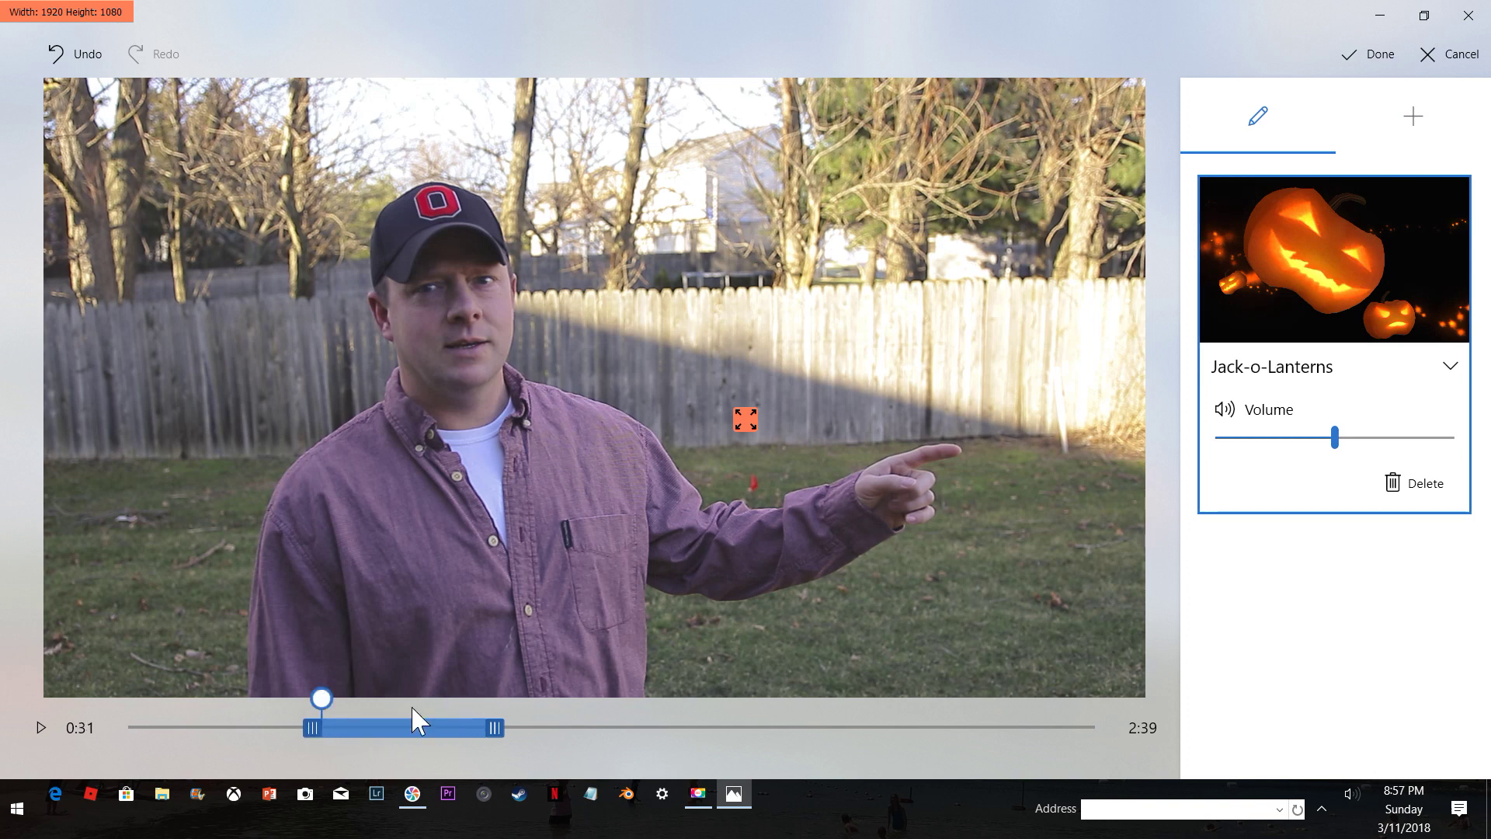
{"action": "key", "text": "space"}
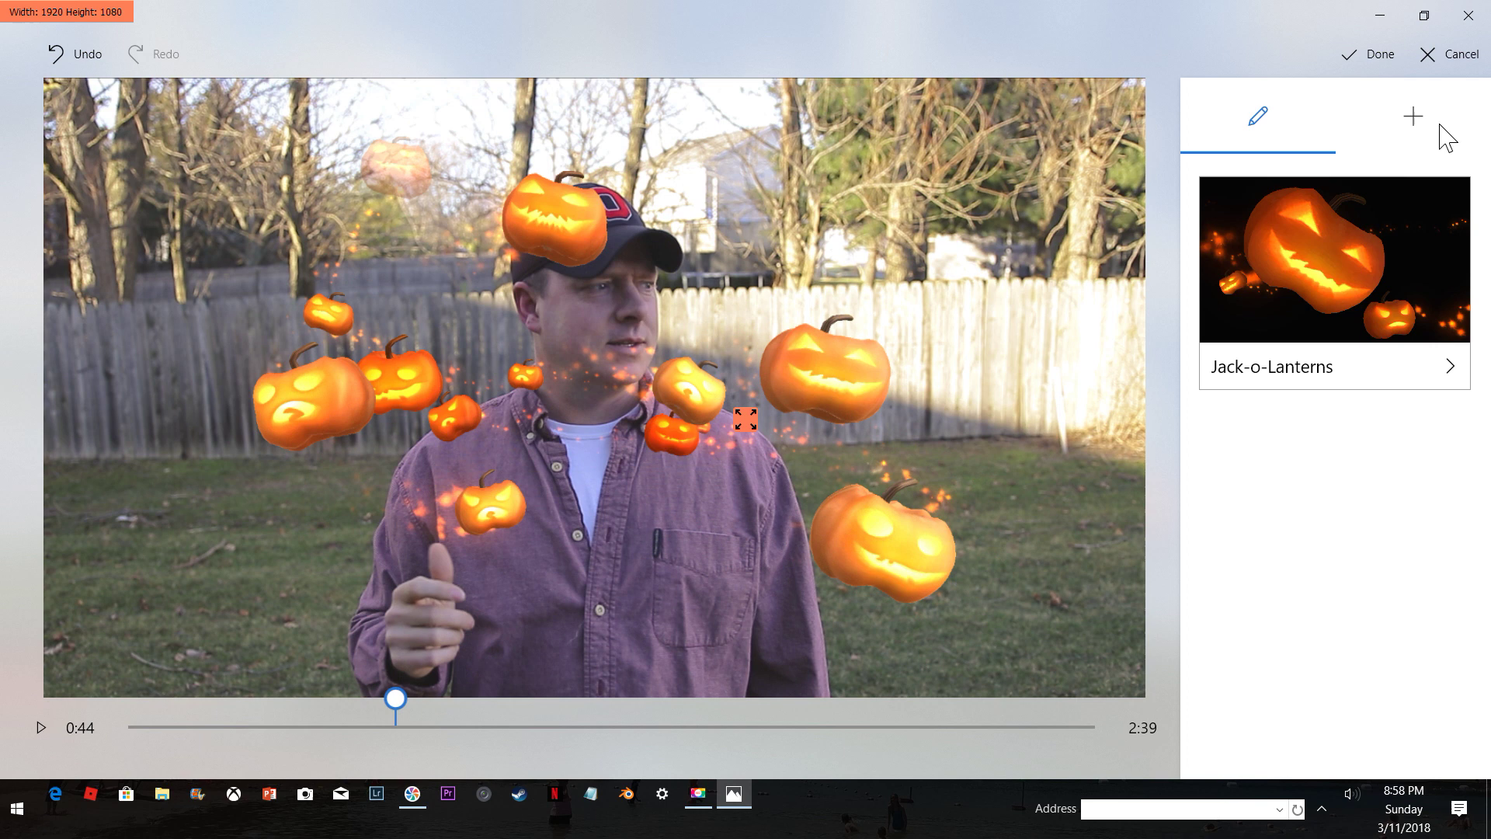
- Delete the Jack-o-Lanterns effect and add the Candle flame 3D effect instead
{"action": "left_click", "coordinate": [1391, 258]}
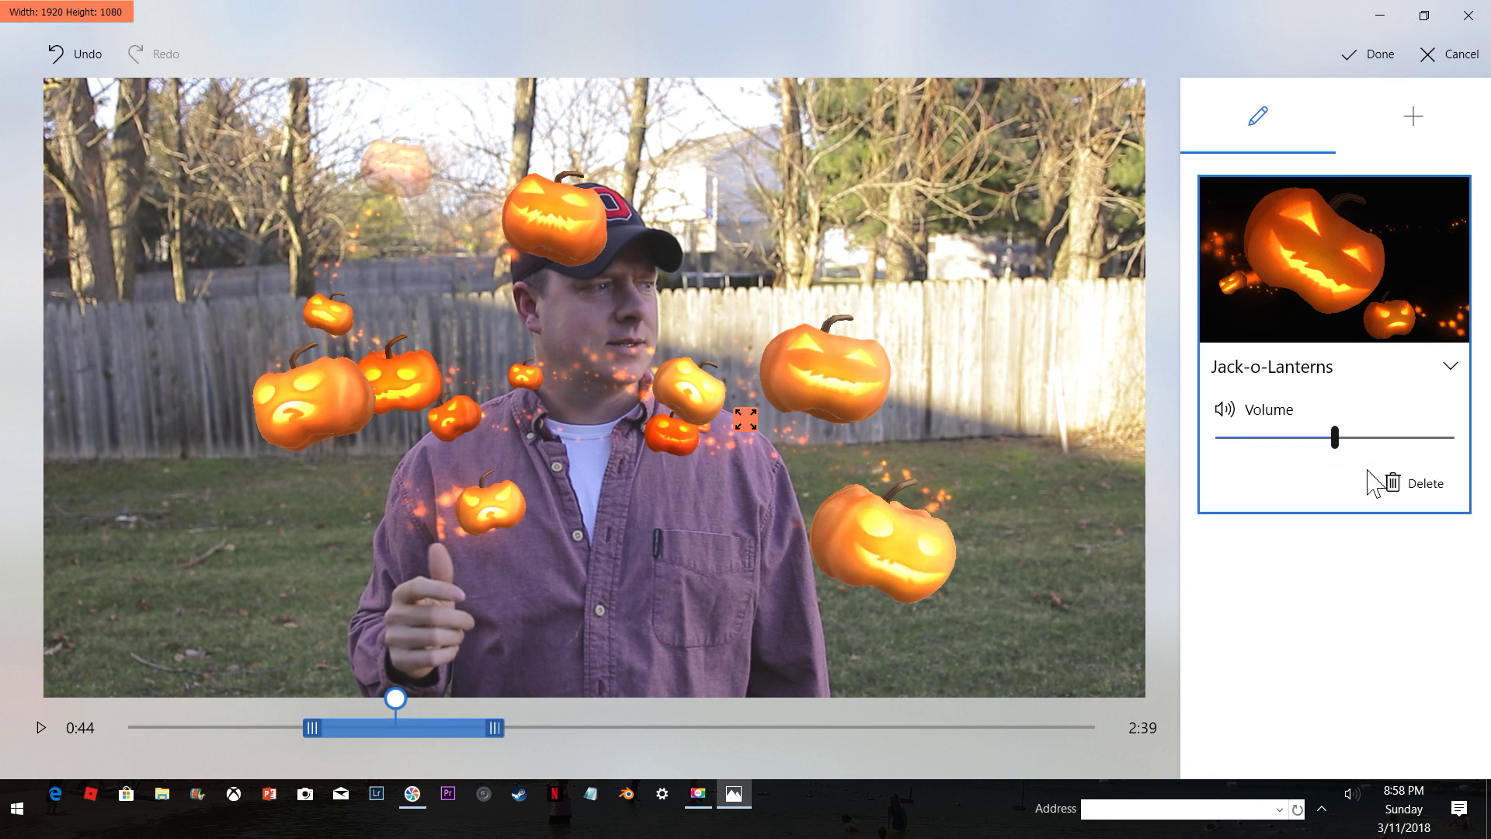
{"action": "left_click", "coordinate": [1410, 497]}
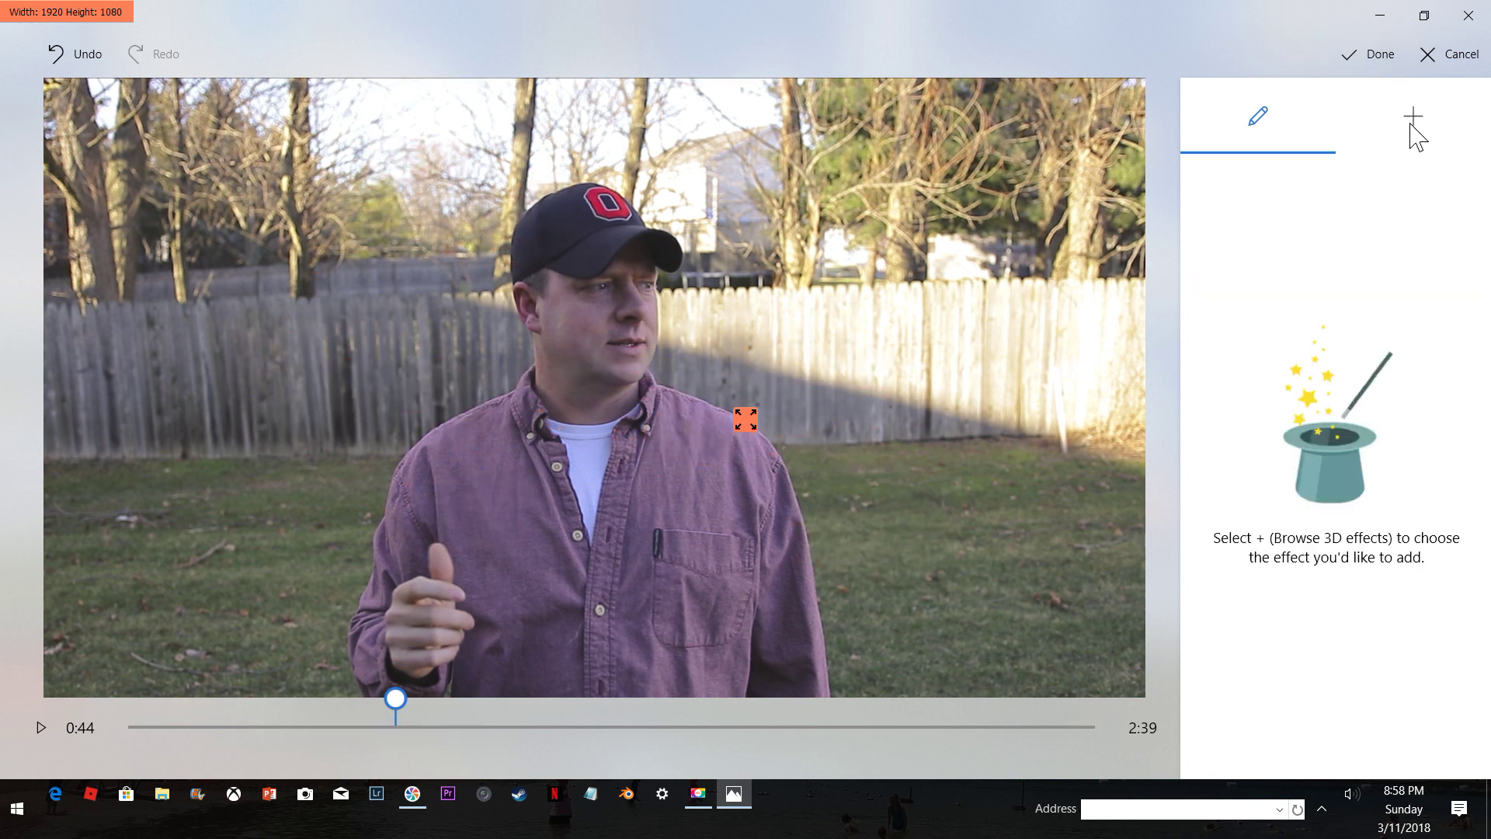
{"action": "left_click", "coordinate": [1413, 118]}
{"action": "scroll", "coordinate": [1364, 406], "scroll_direction": "down", "scroll_amount": 6}
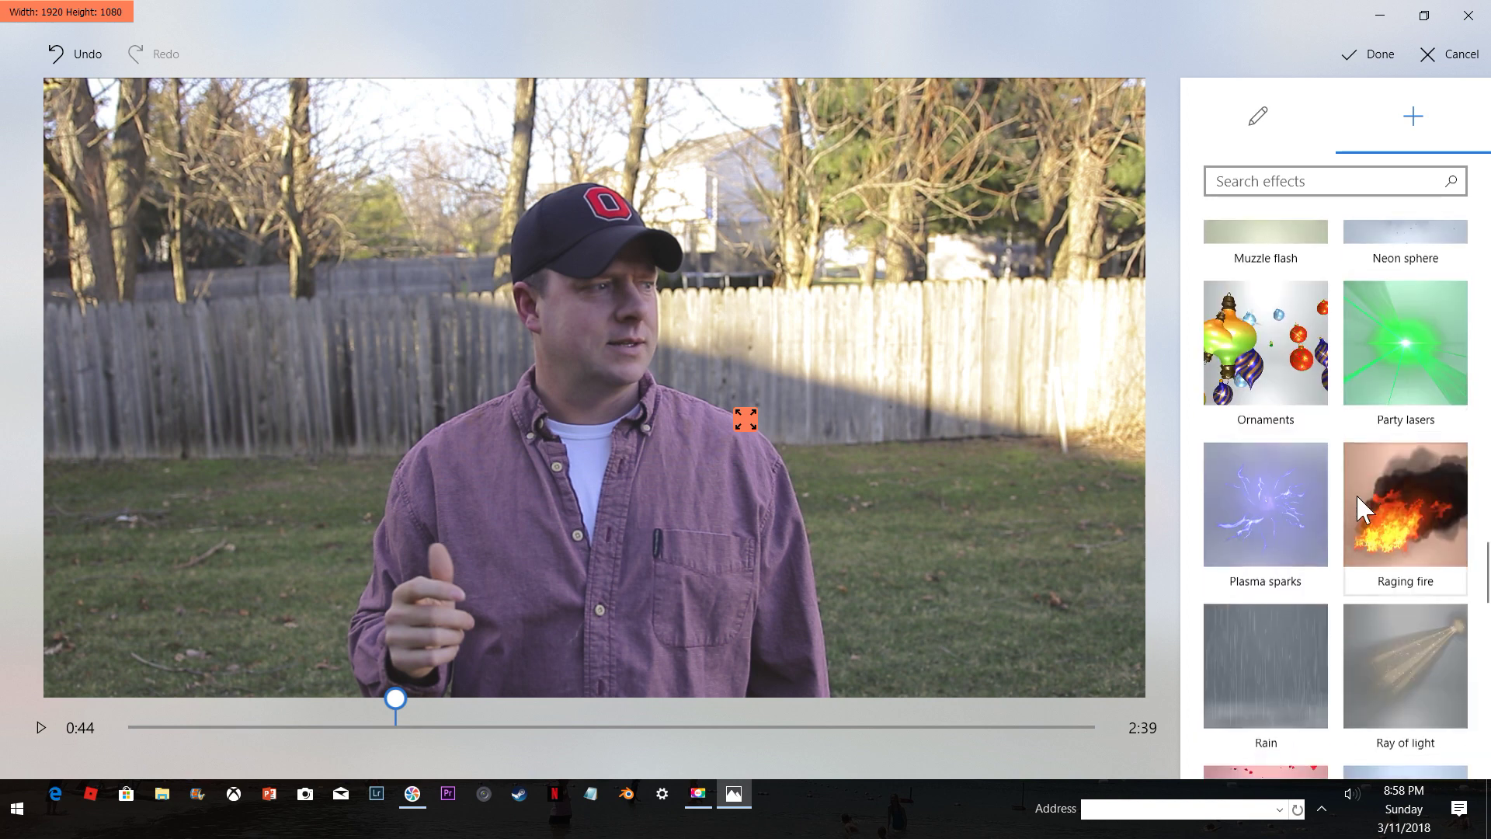
{"action": "scroll", "coordinate": [1363, 514], "scroll_direction": "down", "scroll_amount": 3}
{"action": "scroll", "coordinate": [1320, 559], "scroll_direction": "up", "scroll_amount": 3}
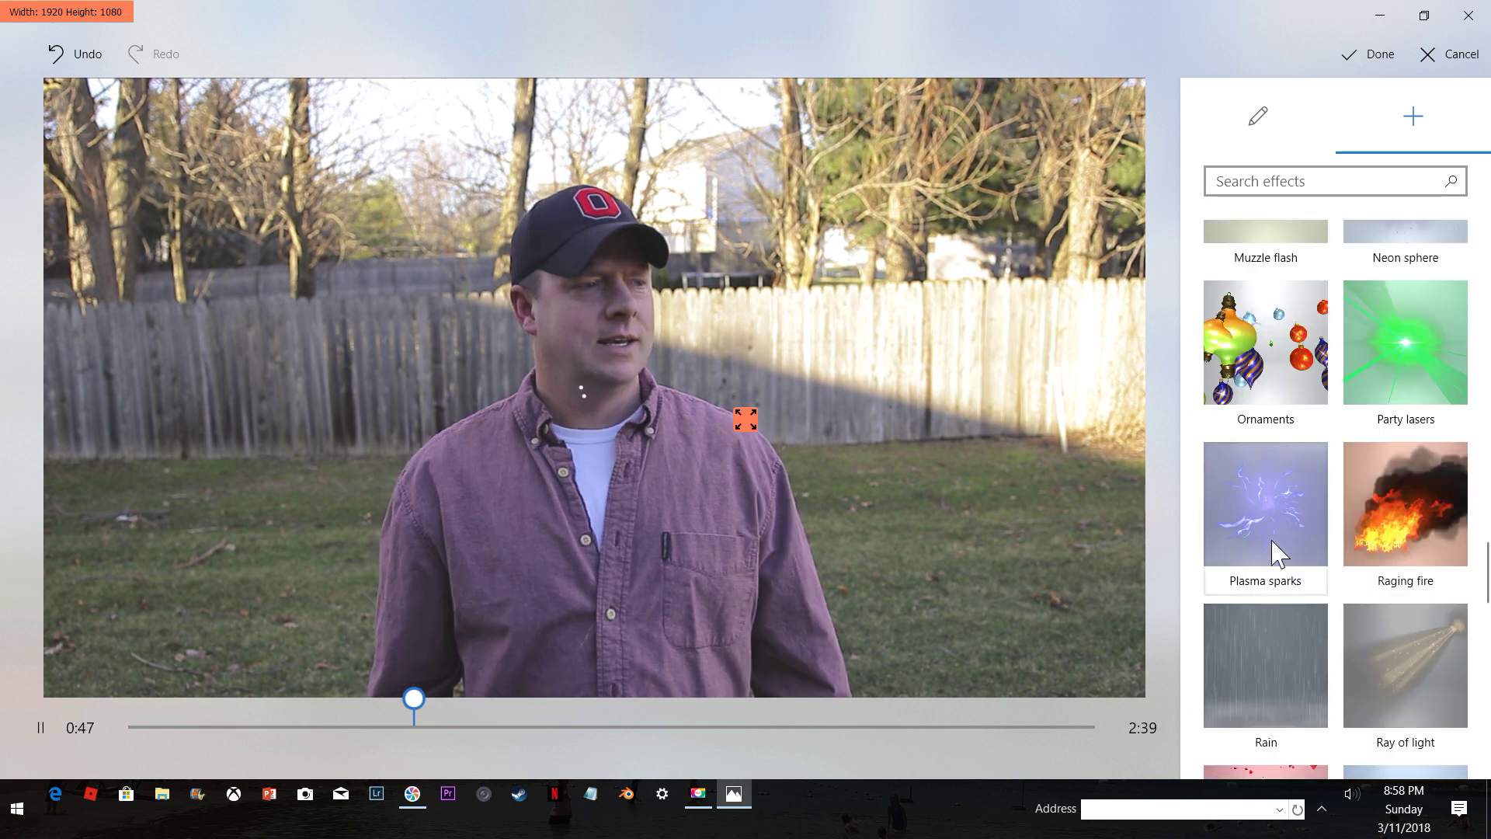
{"action": "scroll", "coordinate": [1329, 489], "scroll_direction": "down", "scroll_amount": 4}
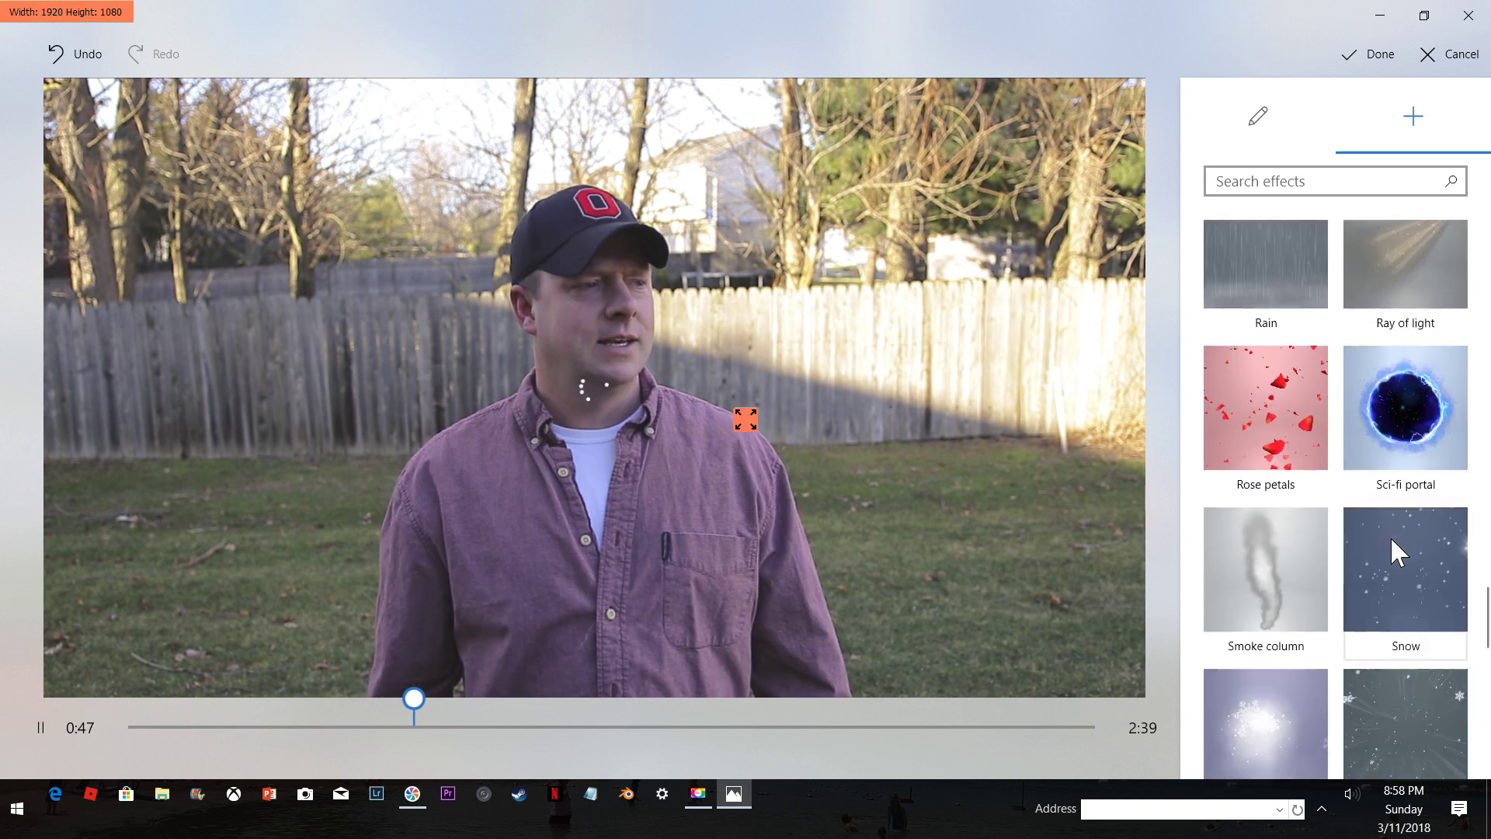
{"action": "scroll", "coordinate": [1329, 509], "scroll_direction": "down", "scroll_amount": 8}
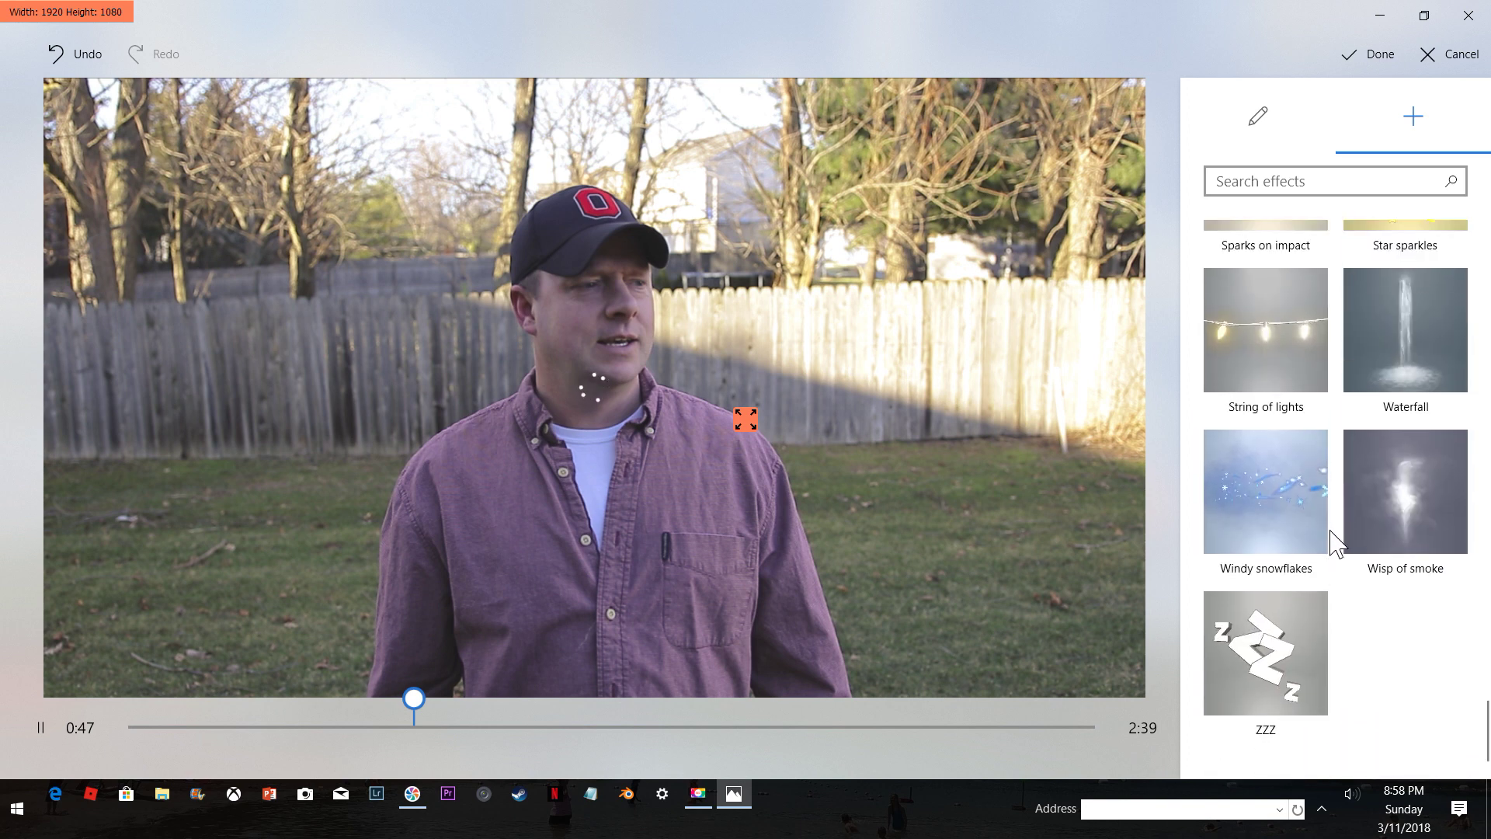
{"action": "scroll", "coordinate": [1332, 536], "scroll_direction": "up", "scroll_amount": 10}
{"action": "scroll", "coordinate": [1333, 536], "scroll_direction": "up", "scroll_amount": 6}
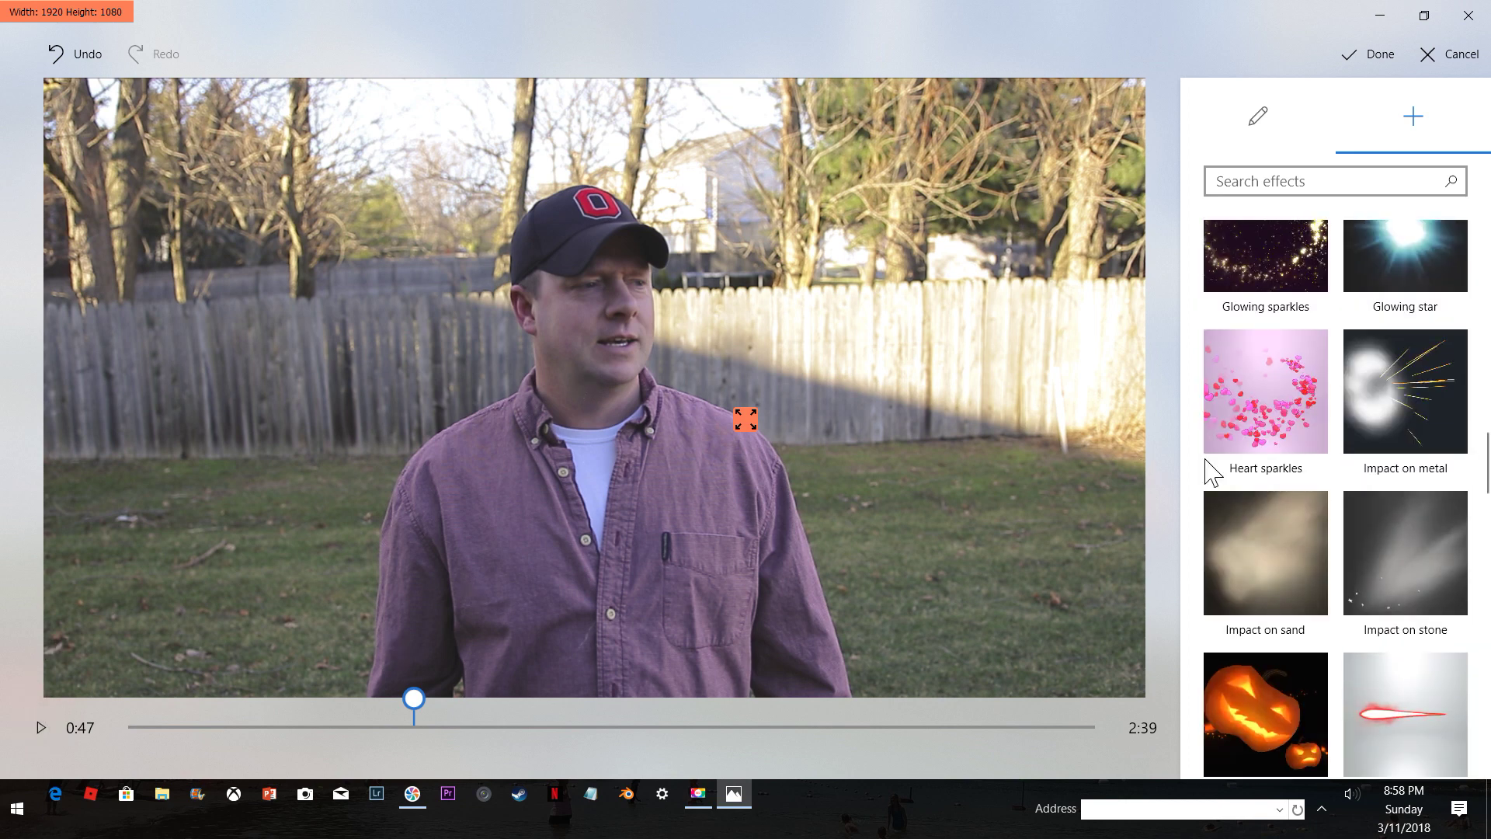
{"action": "scroll", "coordinate": [1331, 466], "scroll_direction": "up", "scroll_amount": 6}
{"action": "left_click", "coordinate": [1273, 524]}
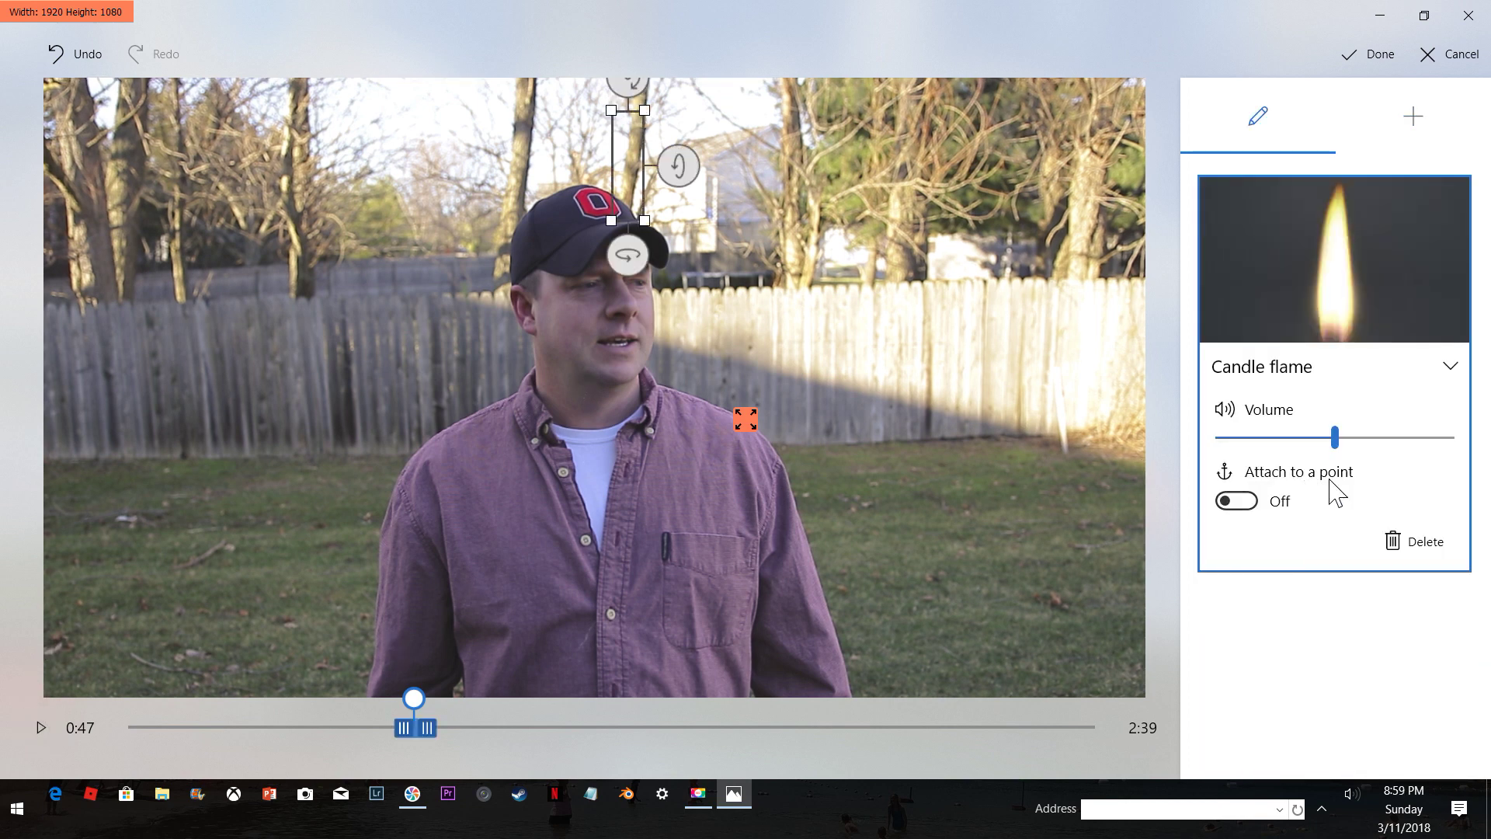
- Attach the Candle flame to the man's cap and extend it to about 0:52
{"action": "left_click", "coordinate": [1236, 501]}
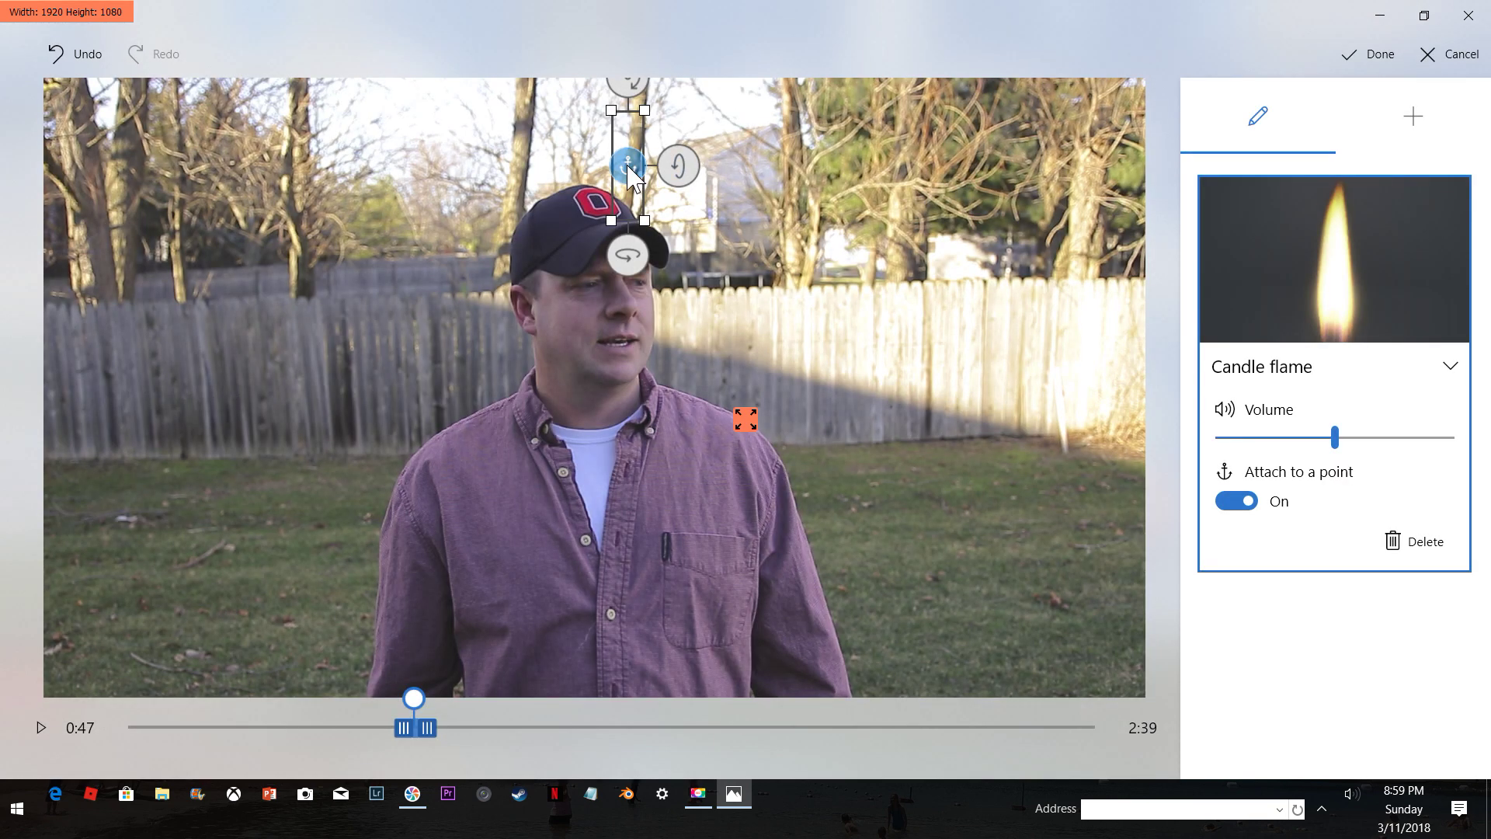
{"action": "left_click_drag", "start_coordinate": [632, 177], "coordinate": [619, 211]}
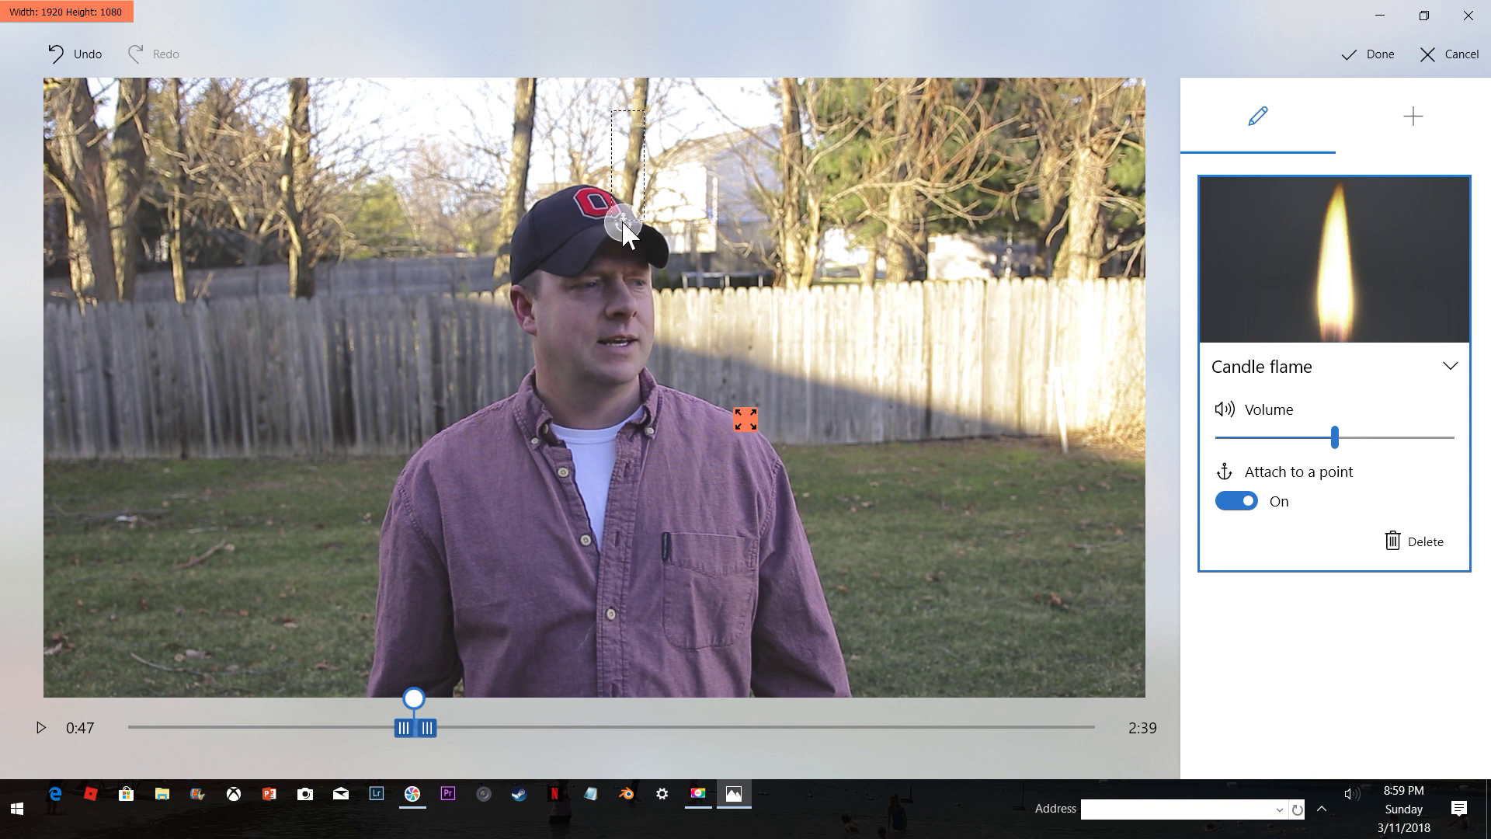
{"action": "left_click", "coordinate": [632, 231]}
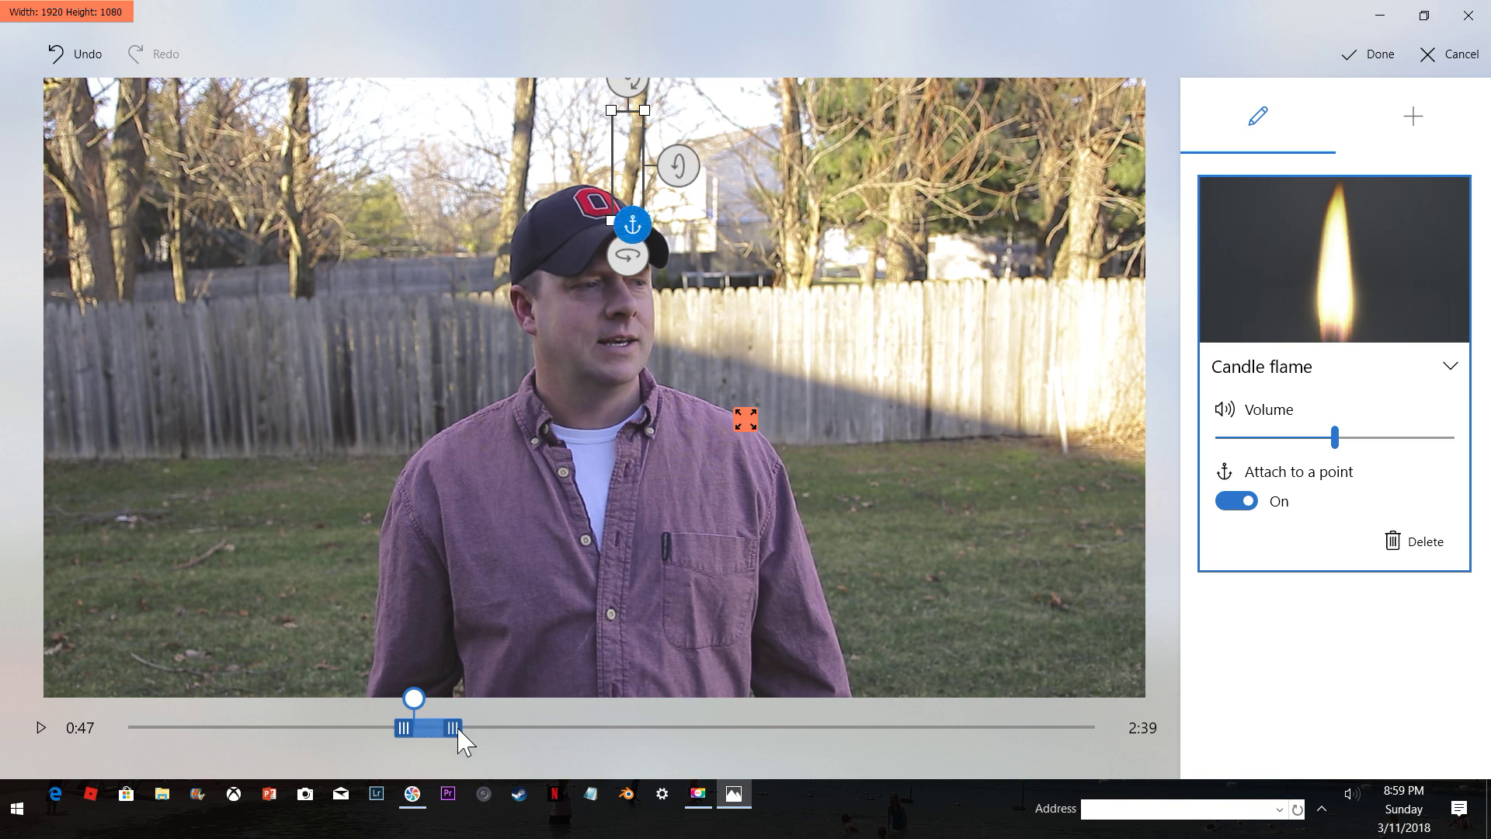
{"action": "left_click_drag", "start_coordinate": [458, 731], "coordinate": [454, 728]}
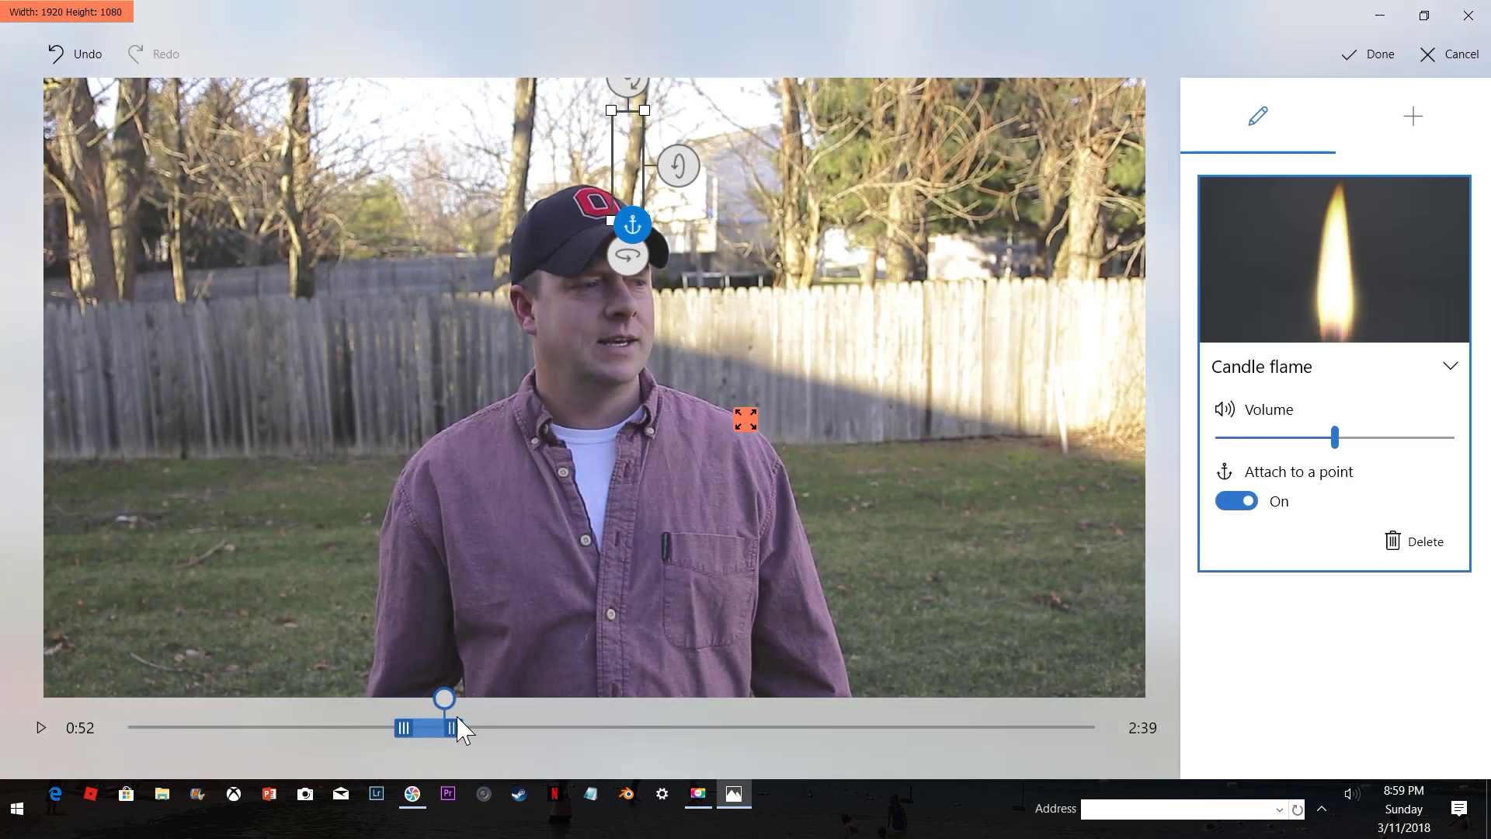
{"action": "left_click_drag", "start_coordinate": [445, 701], "coordinate": [397, 699]}
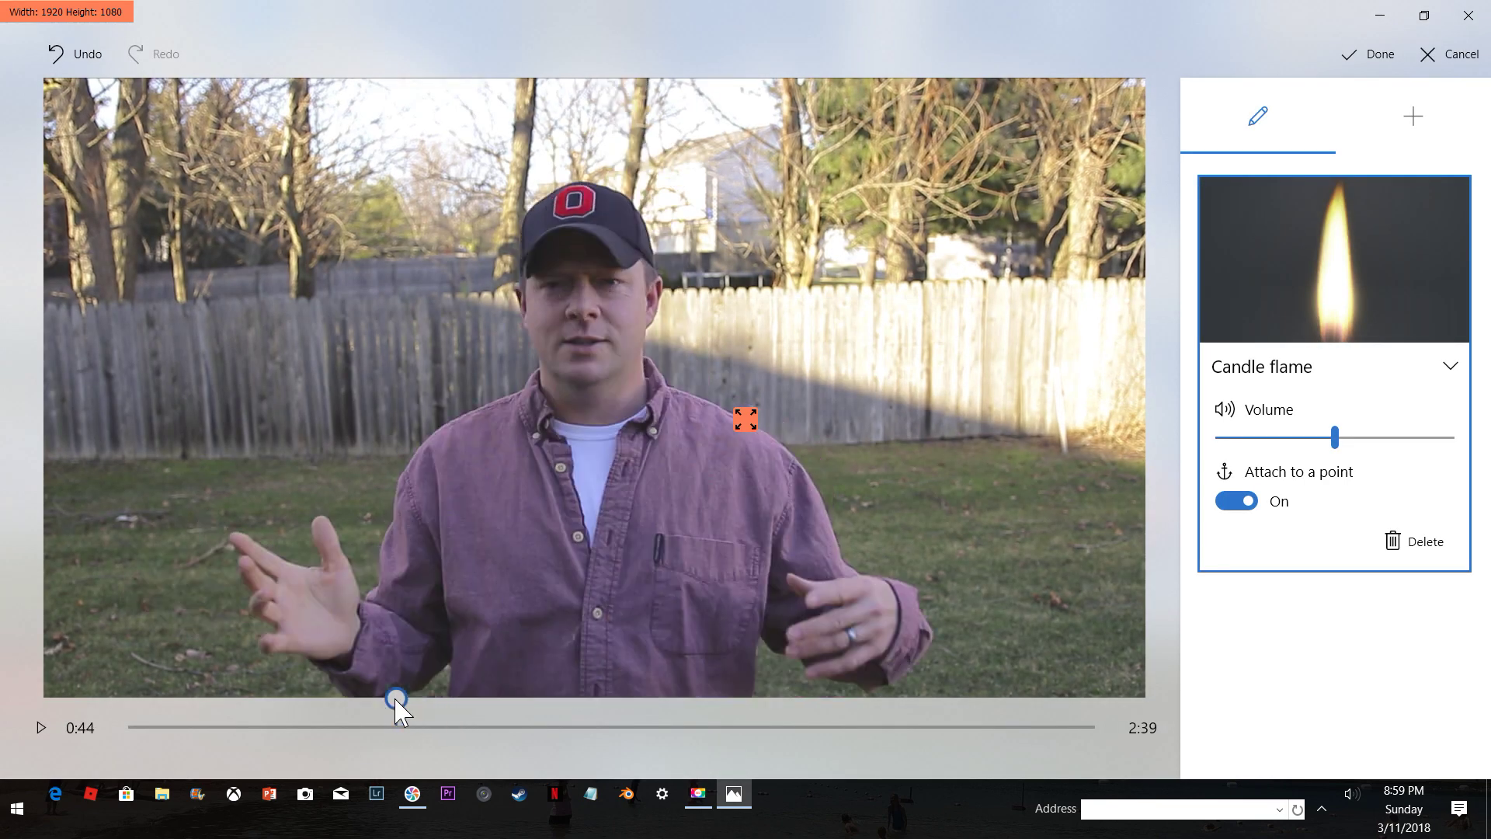